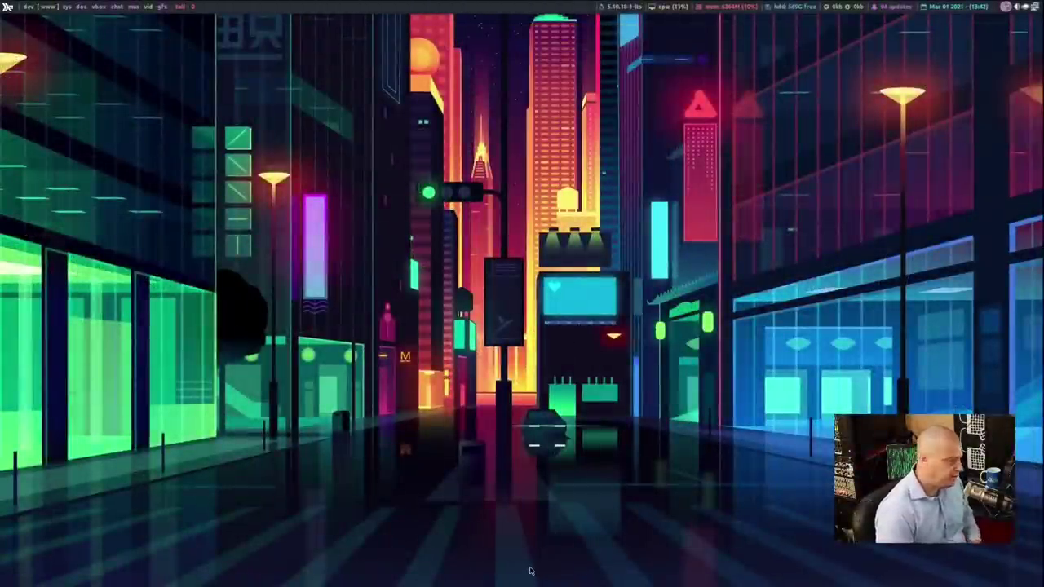
# Open a terminal, enlarge its text and clear the screen
pyautogui.press('super+Return')
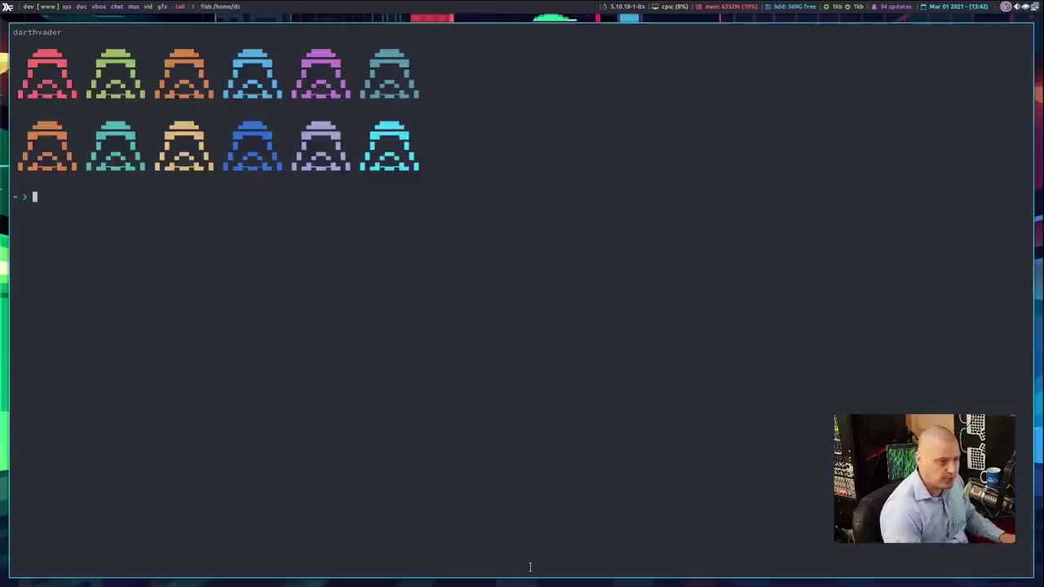
pyautogui.hotkey('ctrl', '=')
pyautogui.hotkey('ctrl', '=')
pyautogui.hotkey('ctrl', '=')
pyautogui.hotkey('ctrl', '=')
pyautogui.hotkey('ctrl', '=')
pyautogui.hotkey('ctrl', '=')
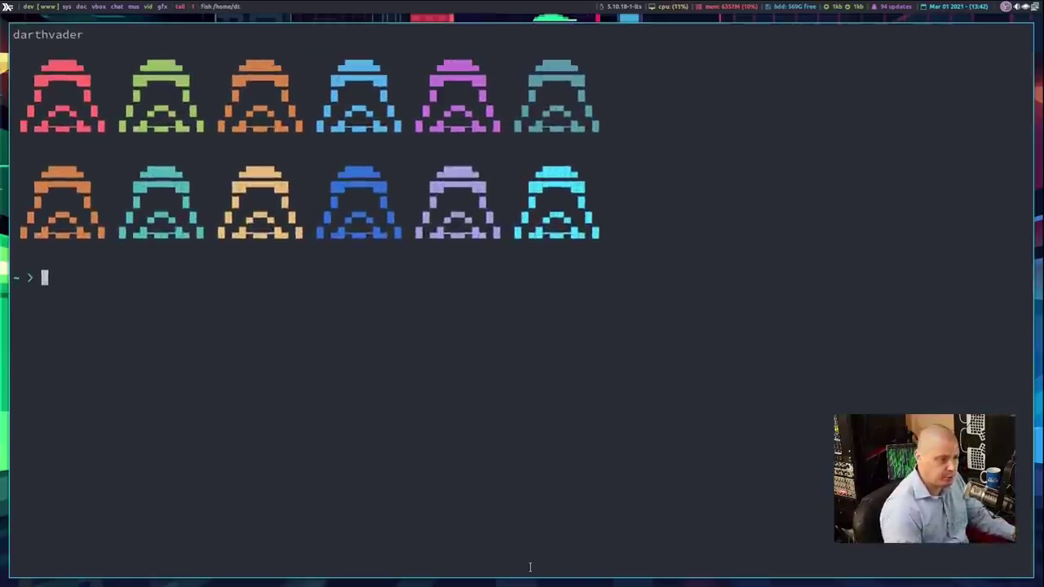
pyautogui.hotkey('ctrl', '=')
pyautogui.write('clear')
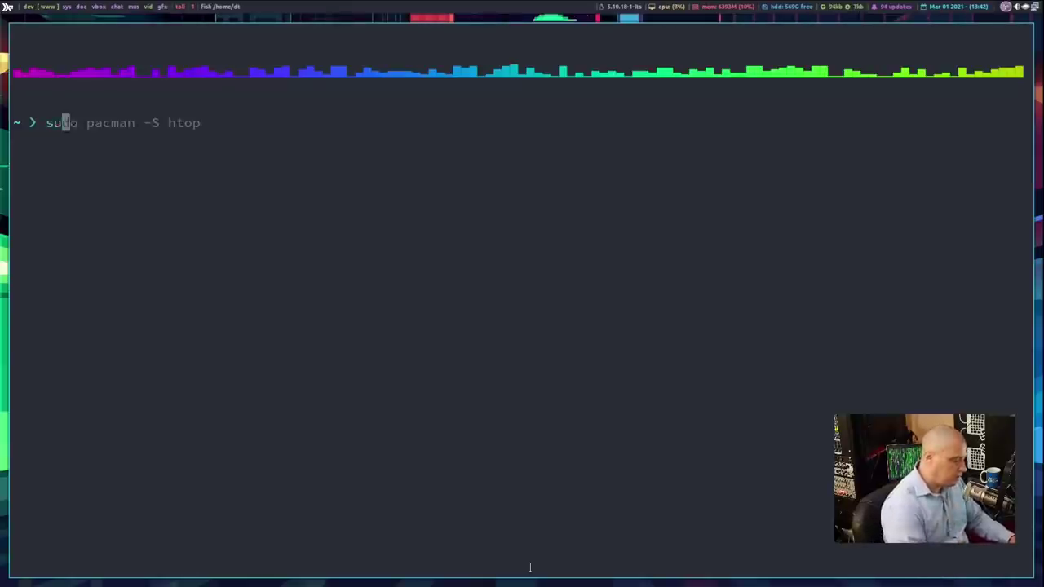
# Write a sudo pacman -S command listing gnome-backgrounds, mate-backgrounds, deepin-wallpapers and elementary-wallpapers
pyautogui.write('man -S gnome-backgrounds mate-backgrounds')
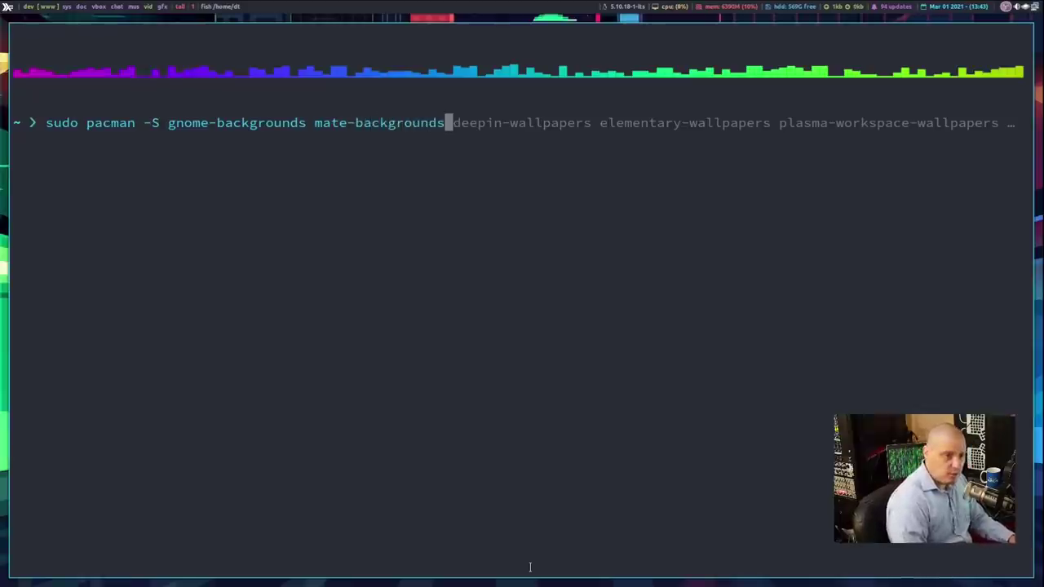
pyautogui.write(' d')
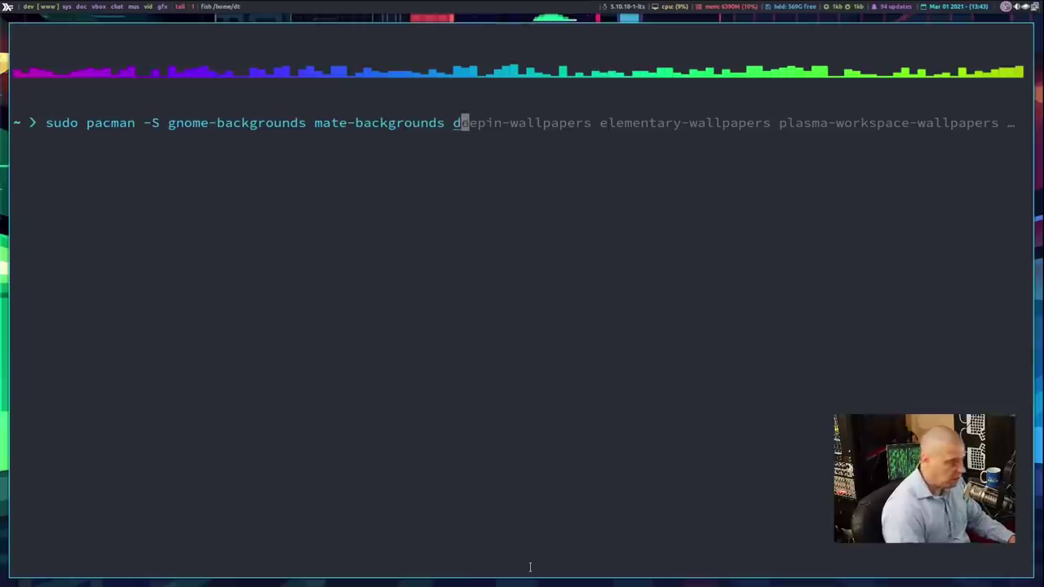
pyautogui.write('eepin-wallpapers e')
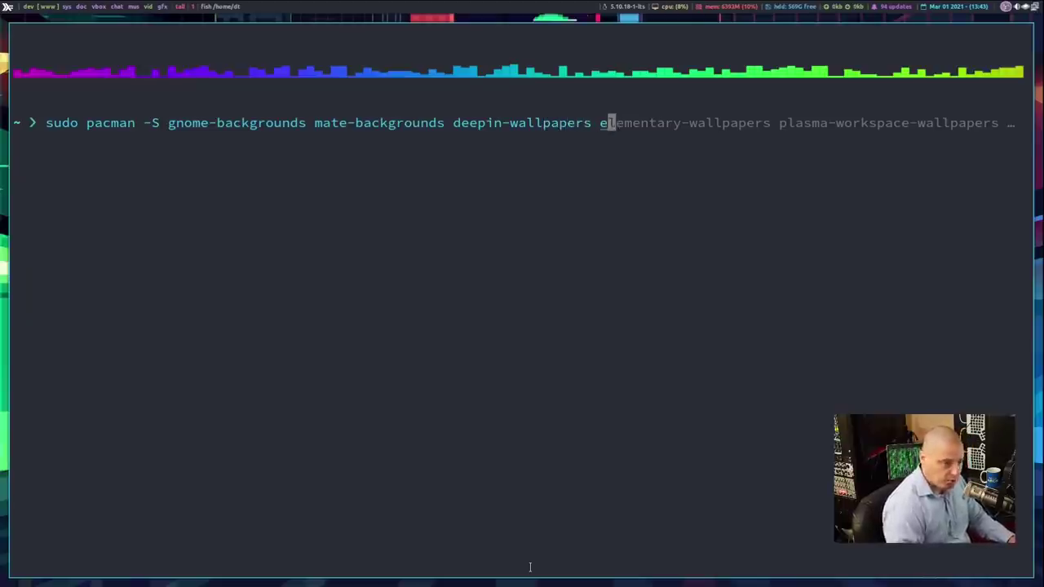
pyautogui.write('lementary')
pyautogui.press('BackSpace')
pyautogui.write('-')
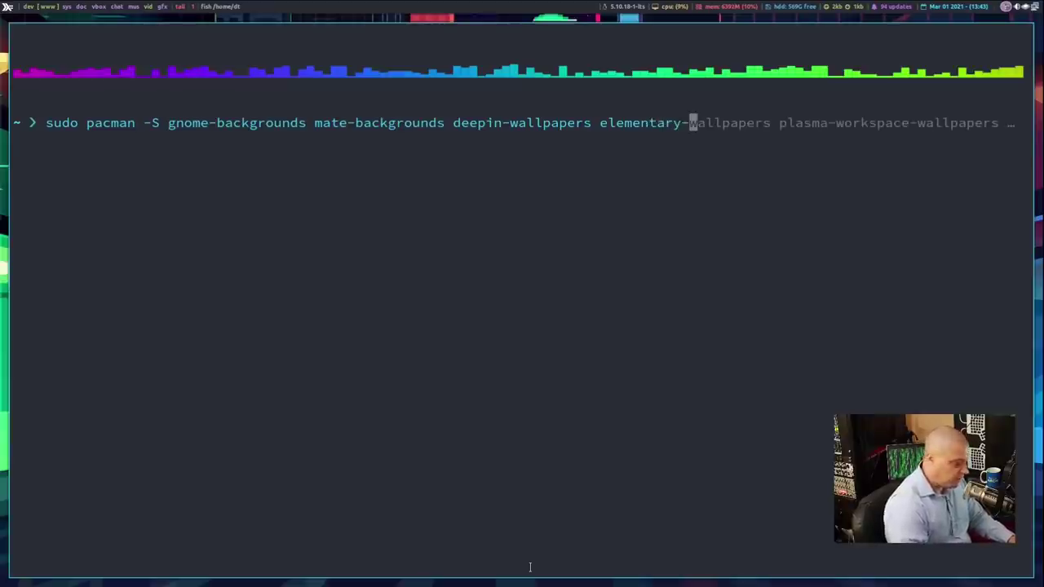
pyautogui.write('wal')
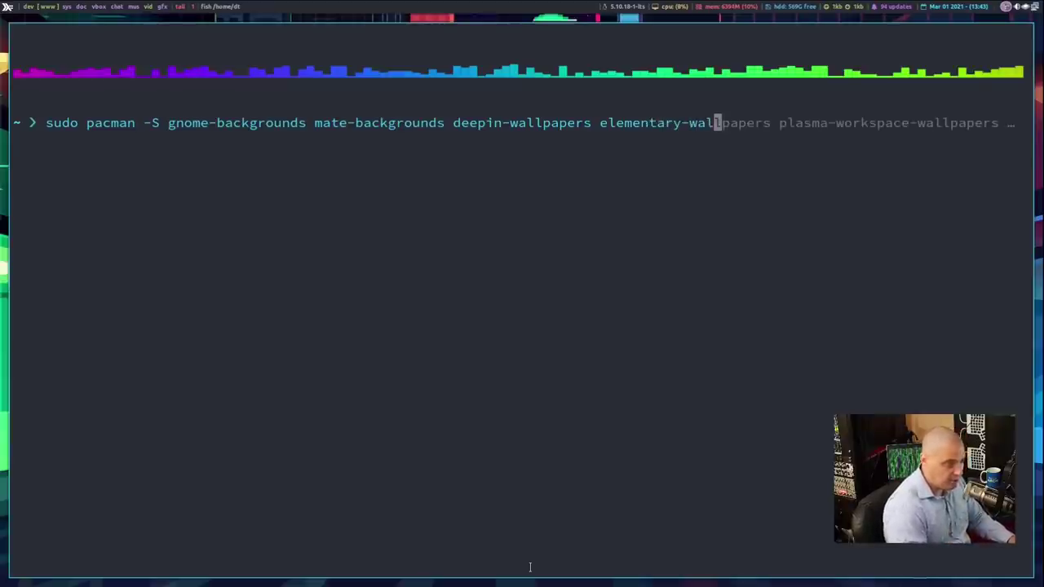
pyautogui.write('lpaper')
pyautogui.press('BackSpace')
pyautogui.press('BackSpace')
pyautogui.write('apers ')
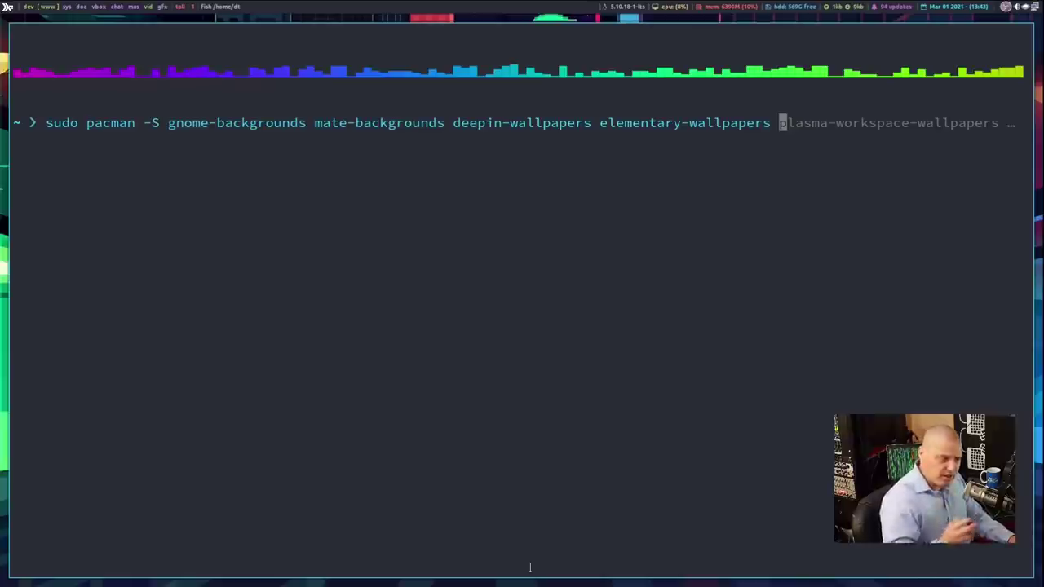
# Add the packages plasma-workspace-wallpapers and archlinux-wallpaper to the pacman install command
pyautogui.write('ppl')
pyautogui.press('BackSpace')
pyautogui.press('BackSpace')
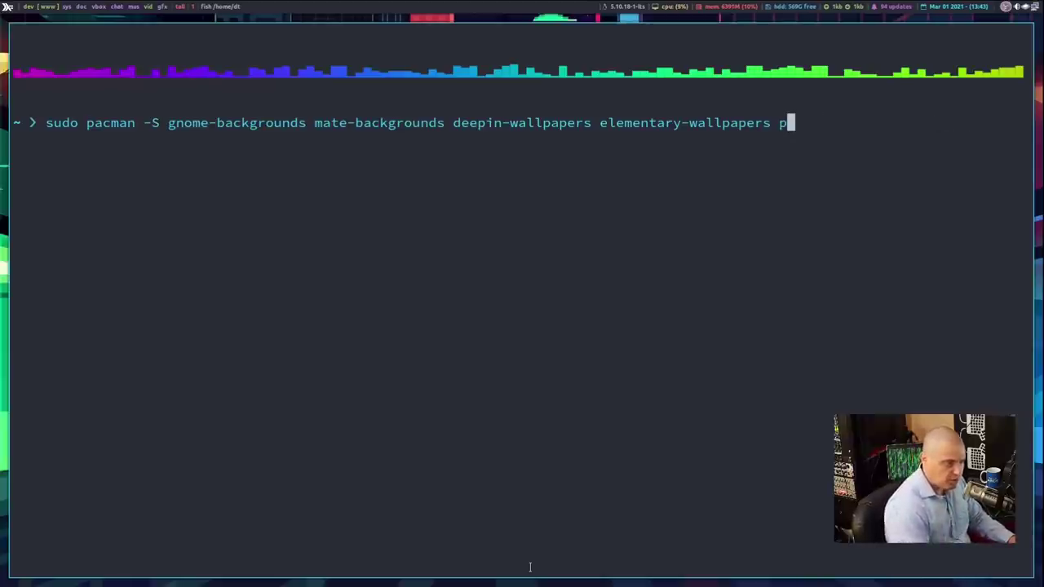
pyautogui.write('lasma-wo')
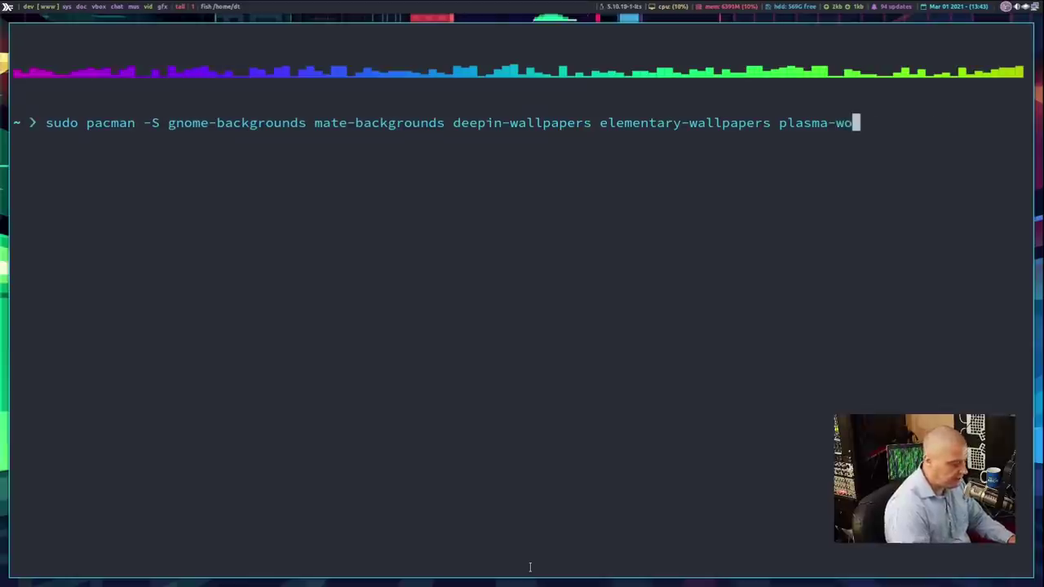
pyautogui.write('rkspace-')
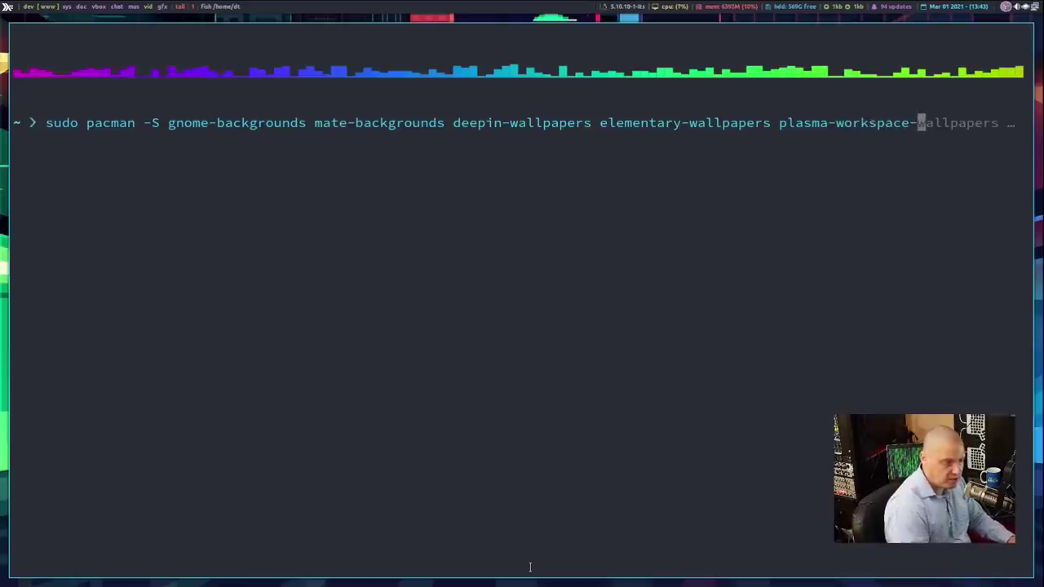
pyautogui.write('wallpapers')
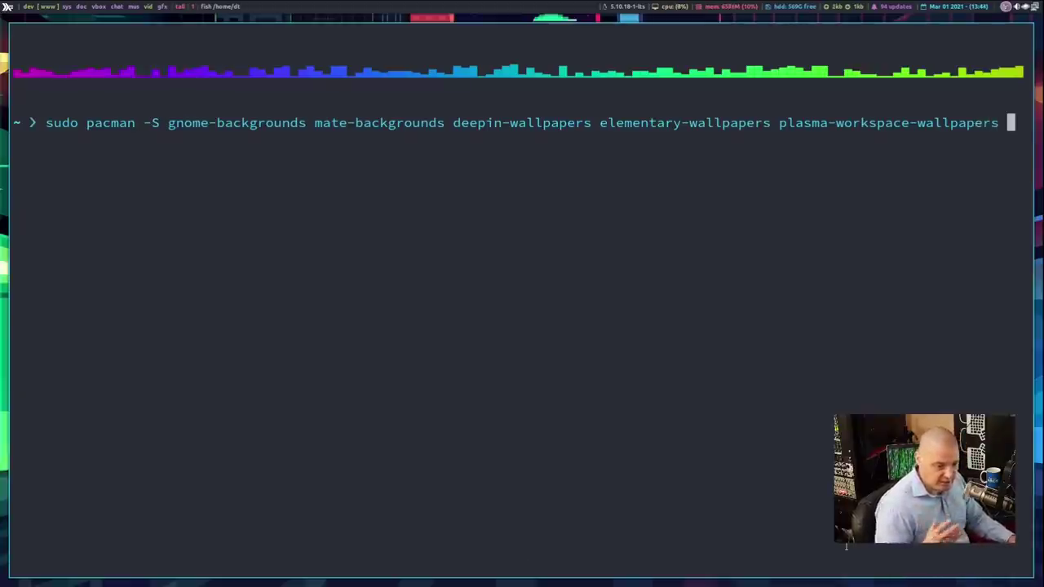
pyautogui.write(' archlinux-')
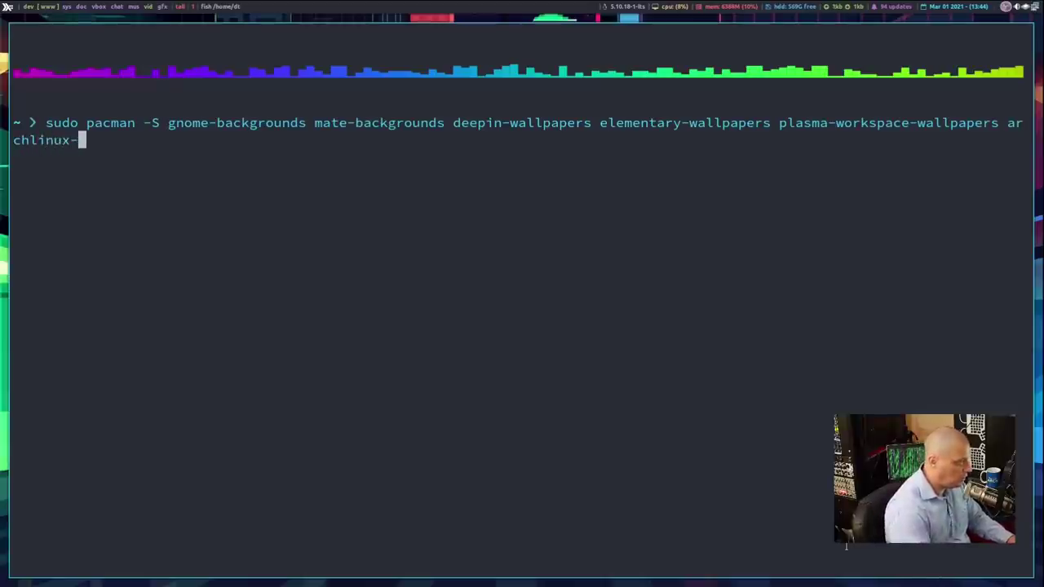
pyautogui.write('wallpaper')
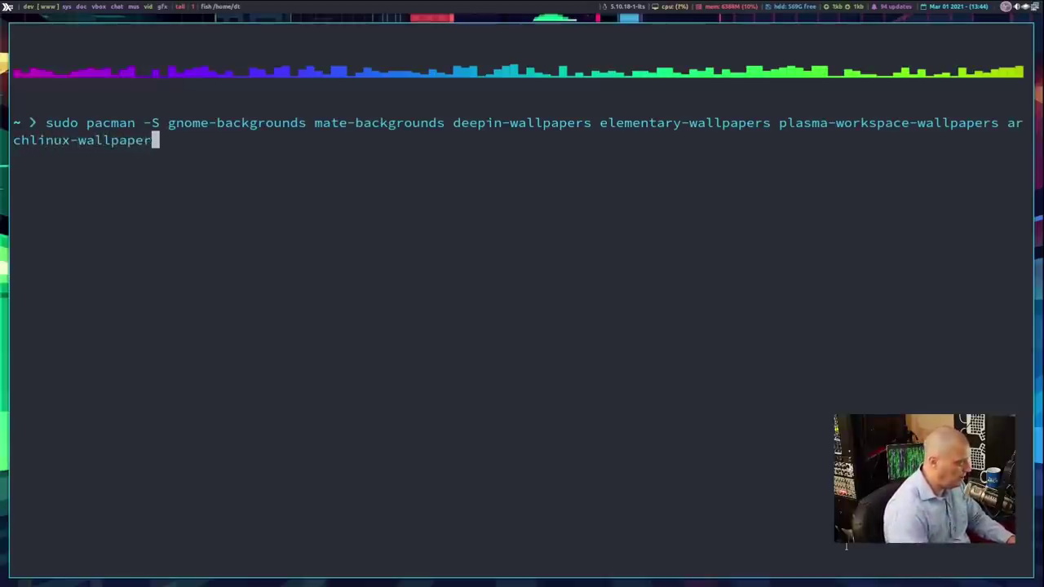
# Run the wallpaper package installation, authenticating with the sudo password and agreeing to proceed
pyautogui.press('Return')
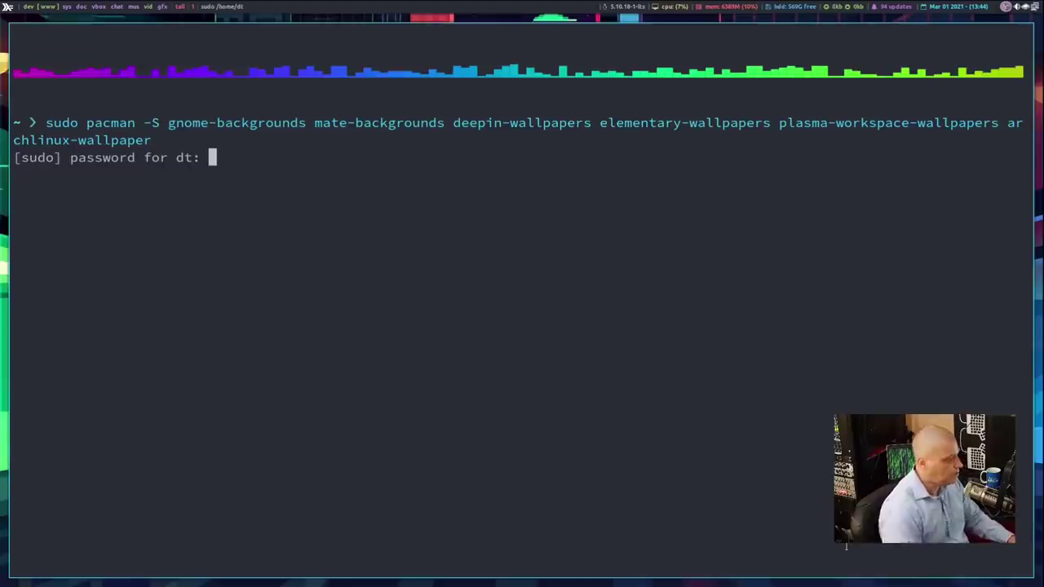
pyautogui.press('Return')
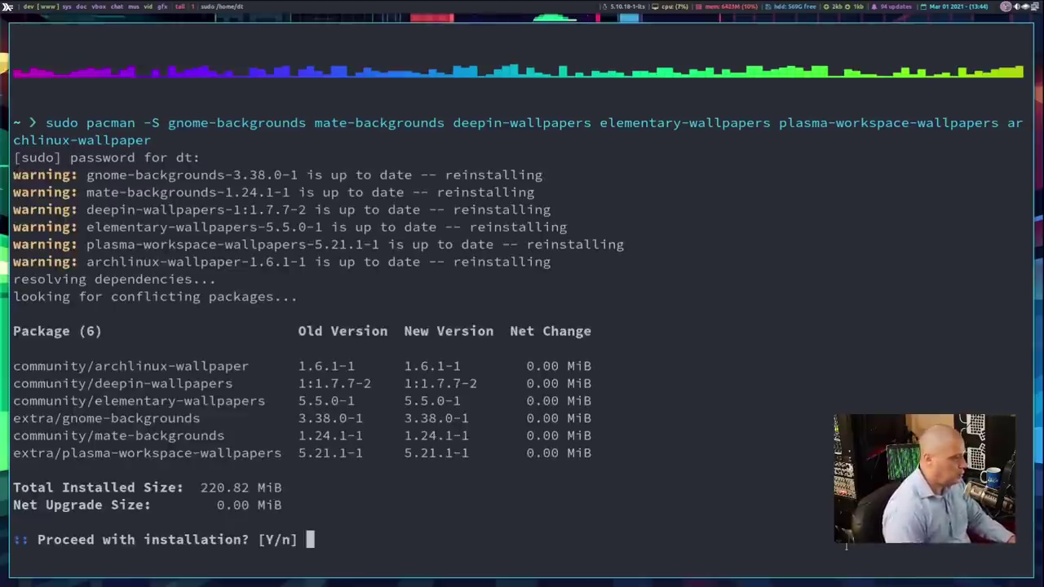
pyautogui.press('Return')
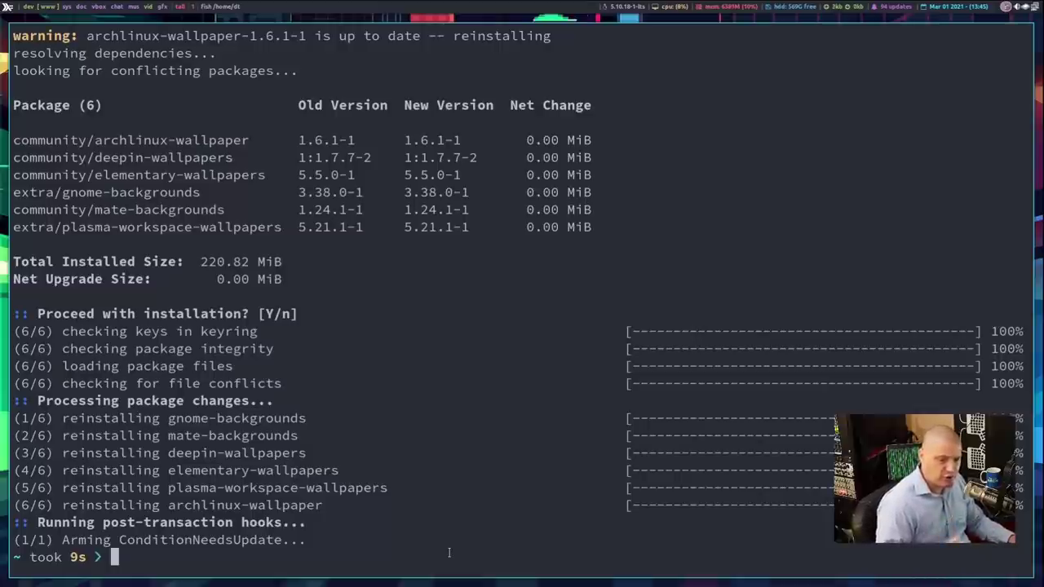
# Change to the /usr/share/backgrounds directory and list its contents
pyautogui.write('cd /')
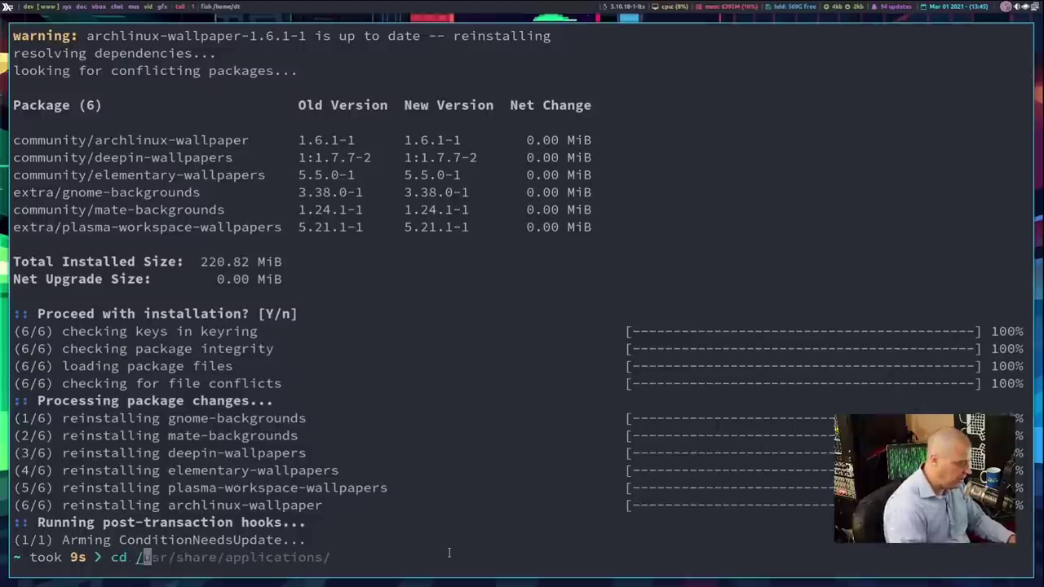
pyautogui.write('usr/share/')
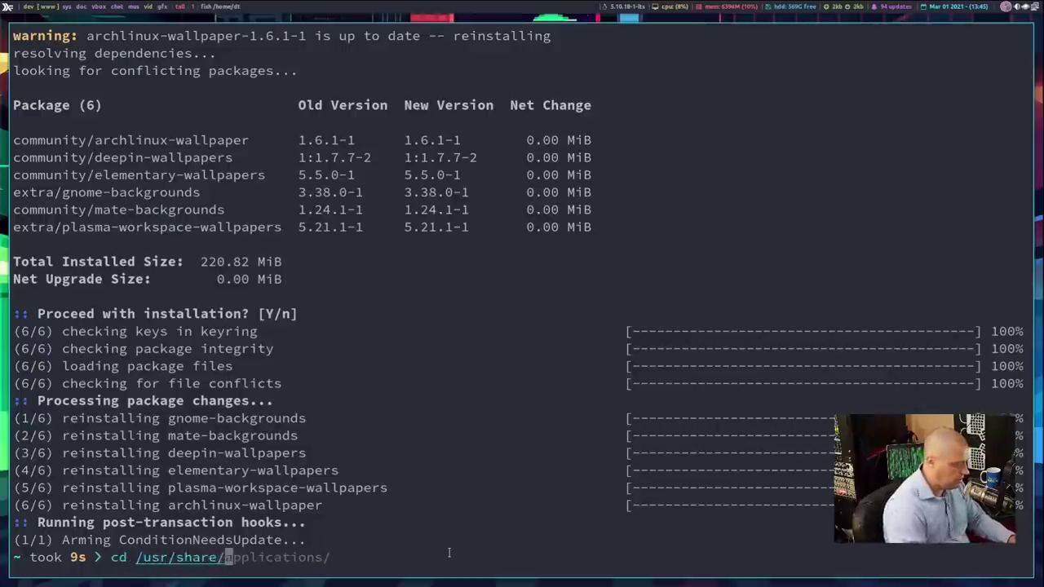
pyautogui.write('back')
pyautogui.press('Tab')
pyautogui.press('Return')
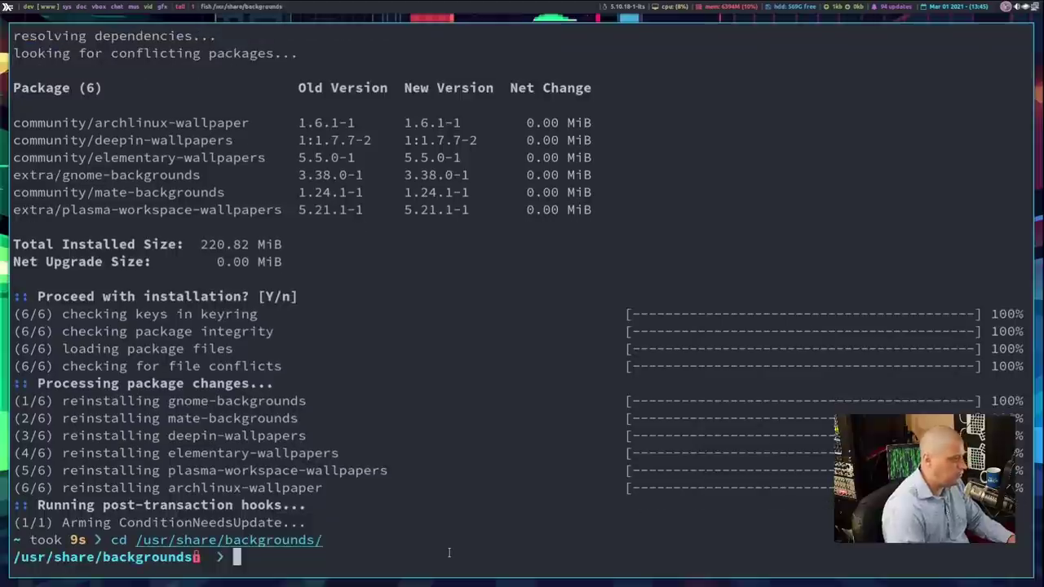
pyautogui.write('ls')
pyautogui.press('Return')
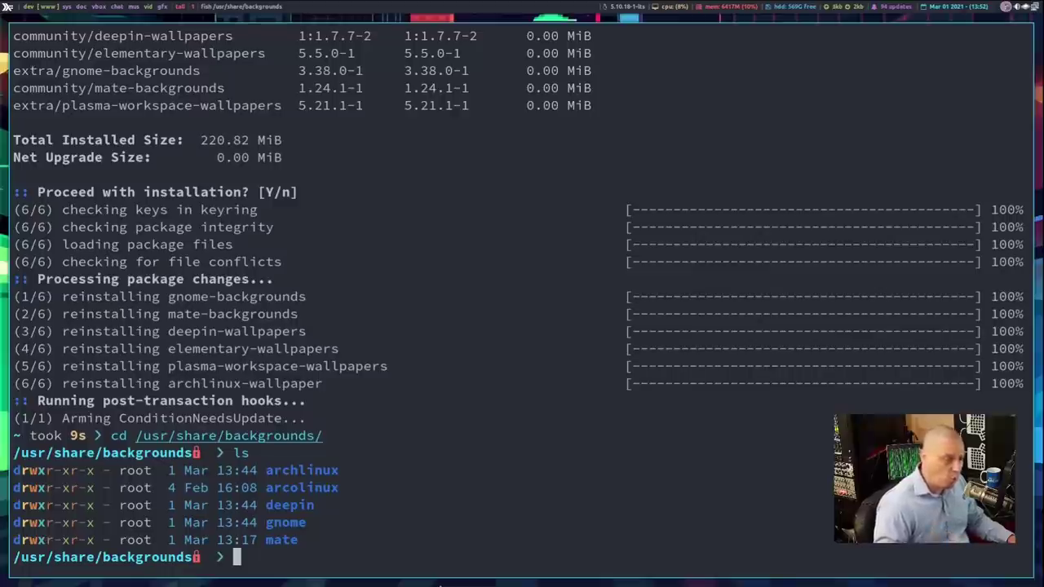
# Change to the /usr/share/wallpapers directory and list its contents
pyautogui.write('cd')
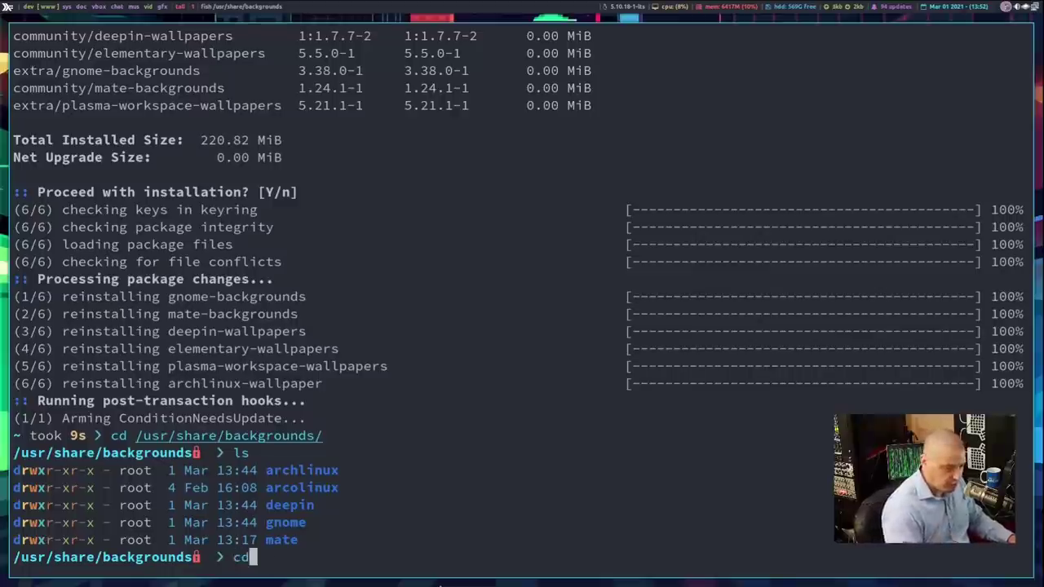
pyautogui.write(' /usr/')
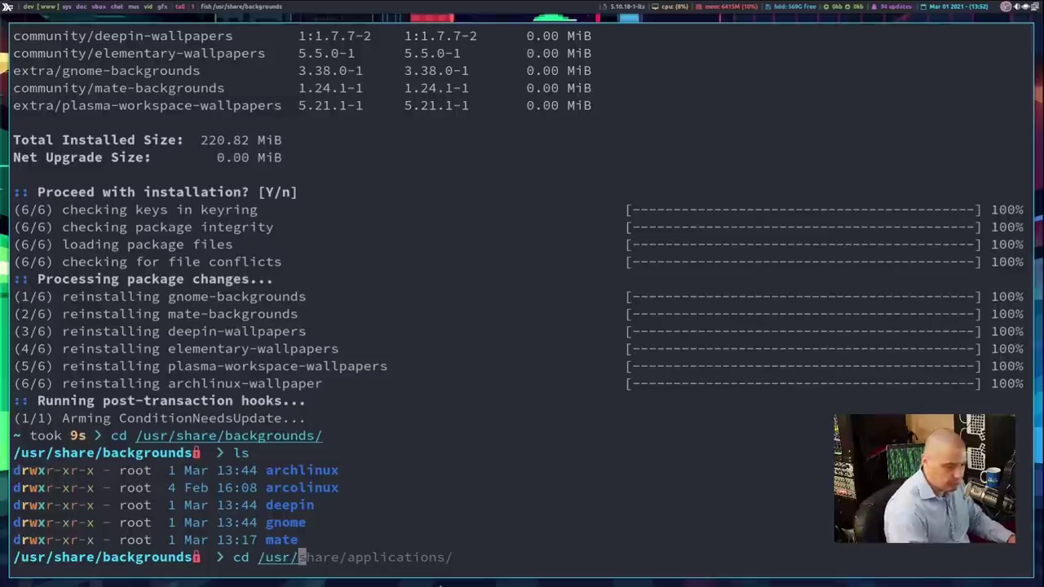
pyautogui.write('share/wall')
pyautogui.press('Right')
pyautogui.press('Return')
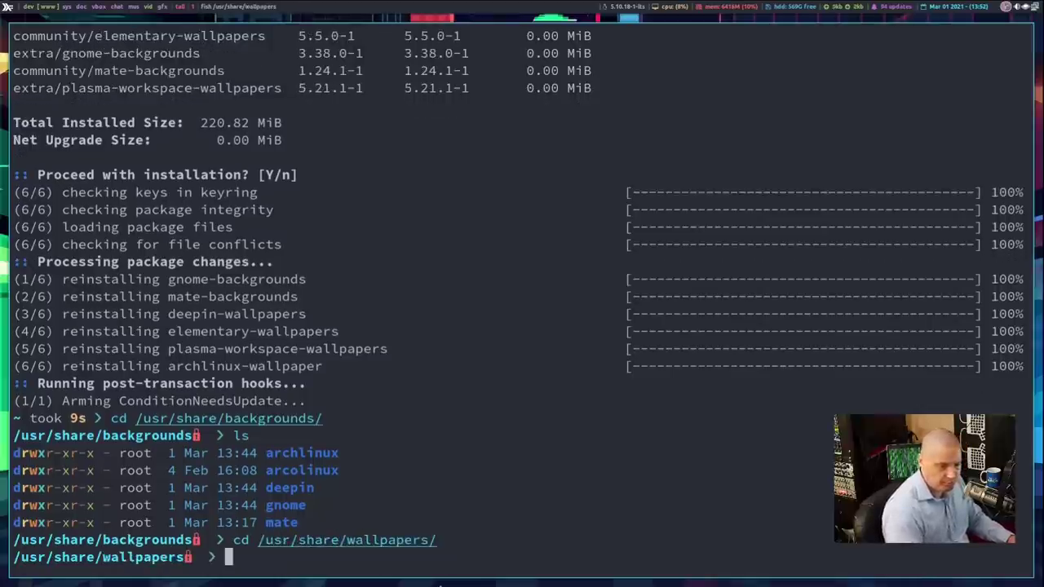
pyautogui.write('ls')
pyautogui.press('Return')
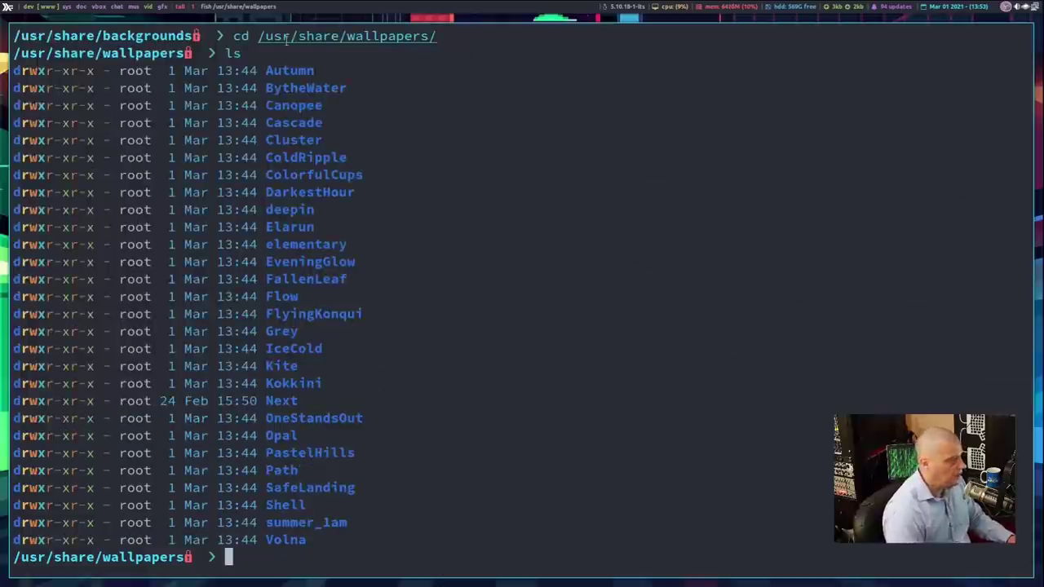
# Highlight the elementary, deepin and Shell folder names in turn in the wallpapers listing
pyautogui.doubleClick(324, 242)
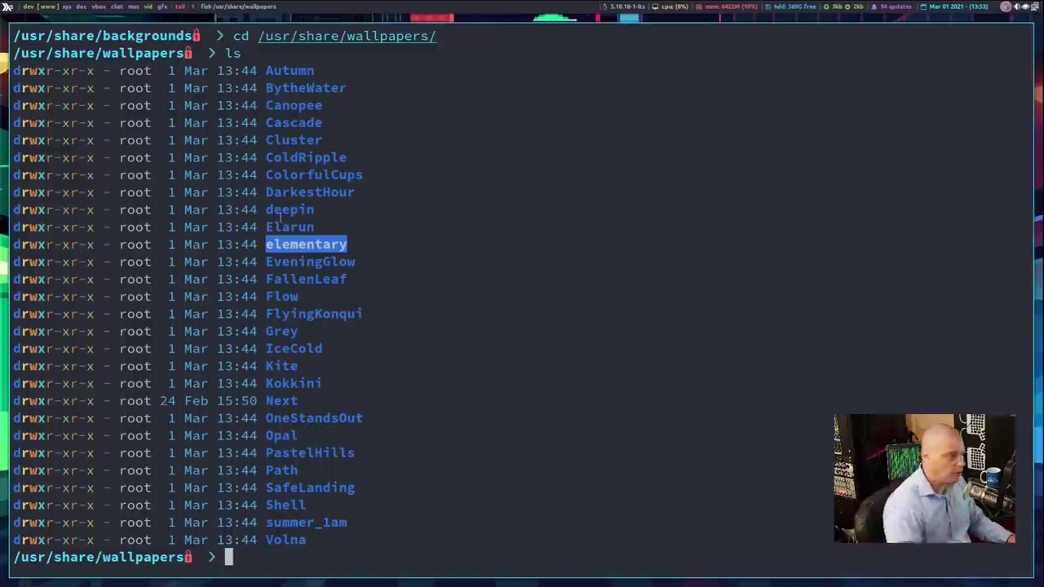
pyautogui.doubleClick(280, 210)
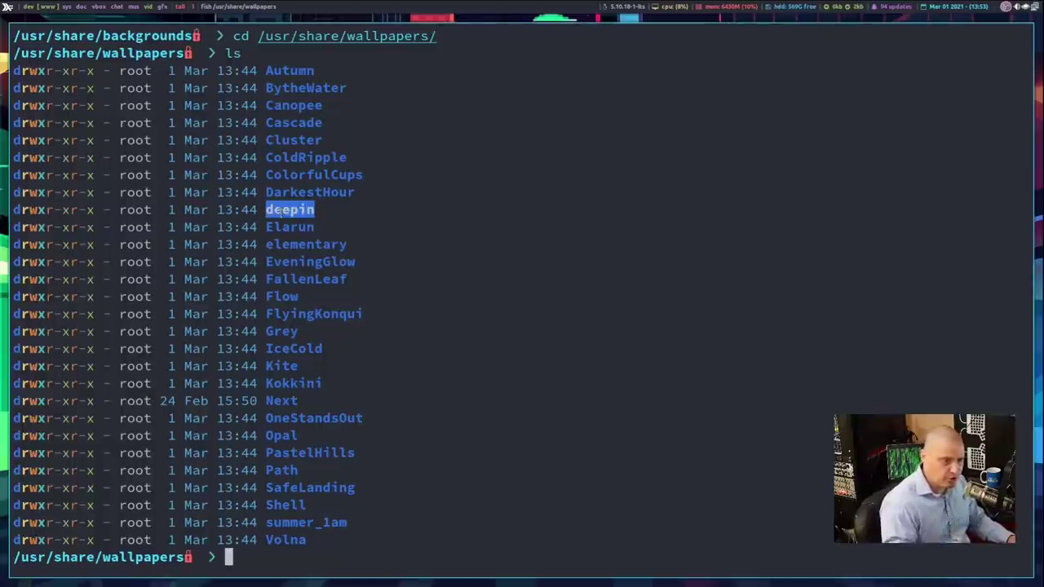
pyautogui.click(333, 177)
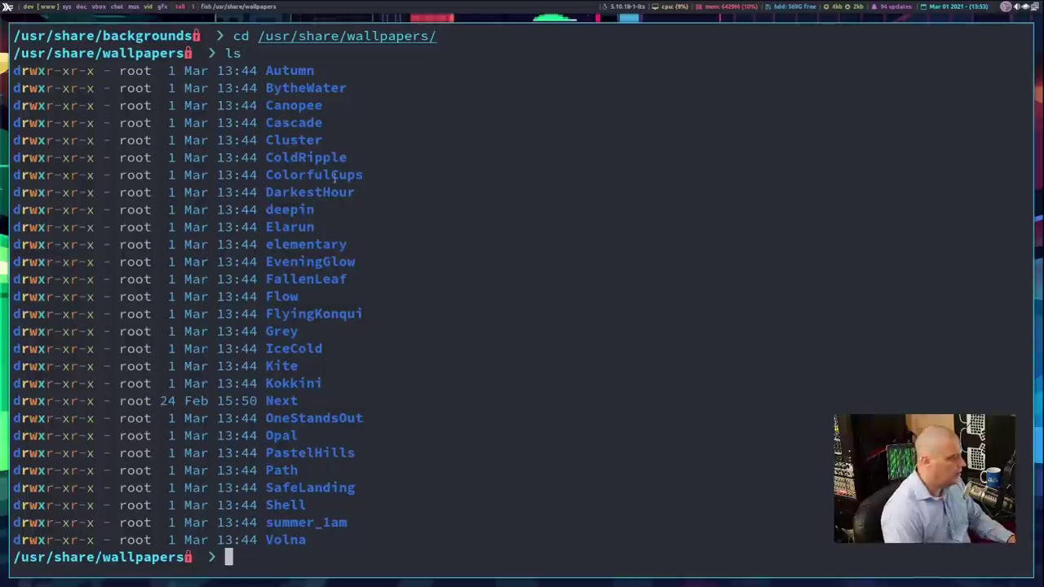
pyautogui.doubleClick(291, 504)
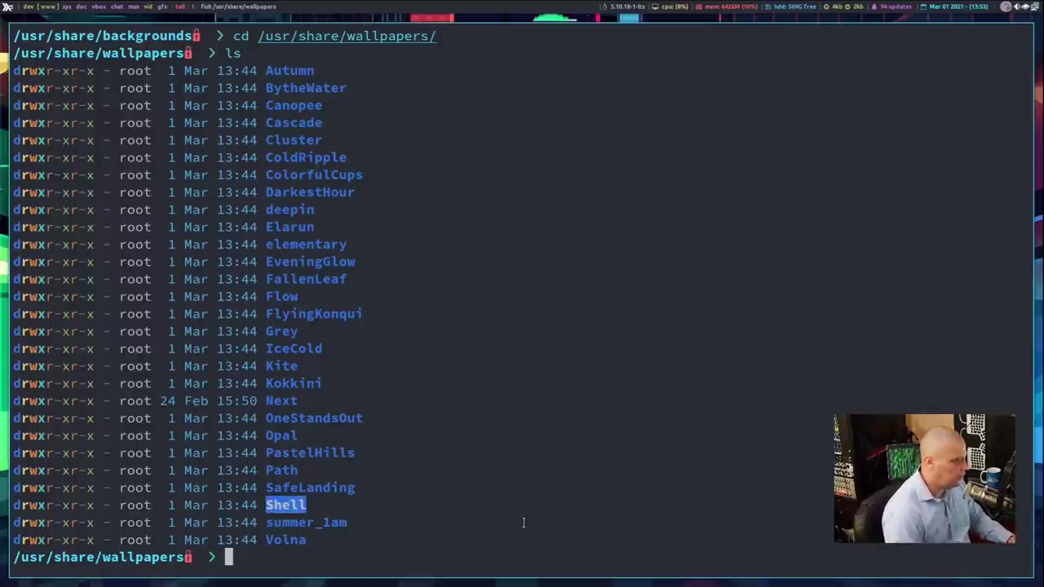
pyautogui.click(434, 528)
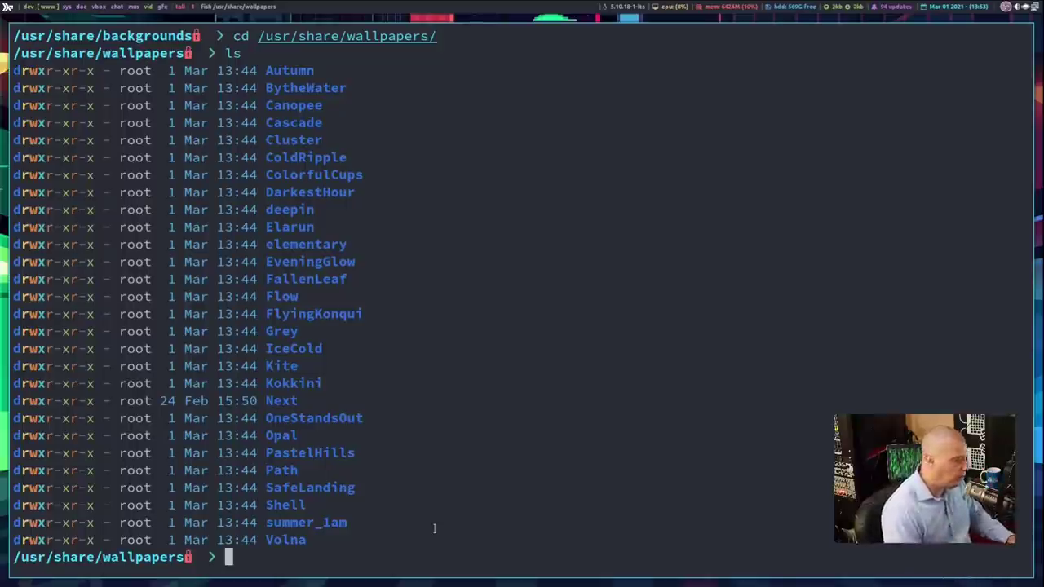
# Close the terminal and launch the Nitrogen wallpaper browser
pyautogui.press('super+shift+c')
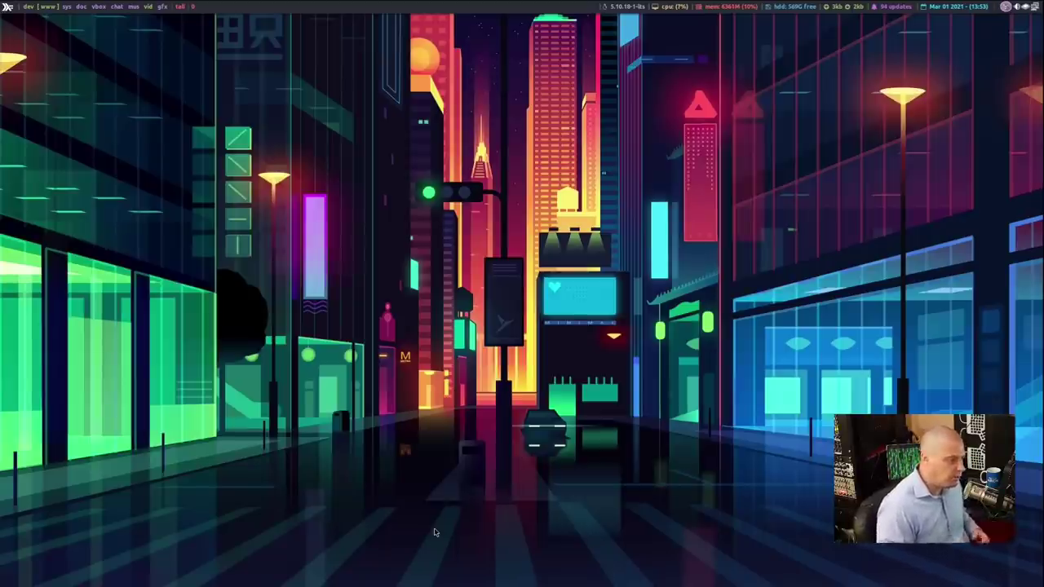
pyautogui.press('super+shift+Return')
pyautogui.press('Escape')
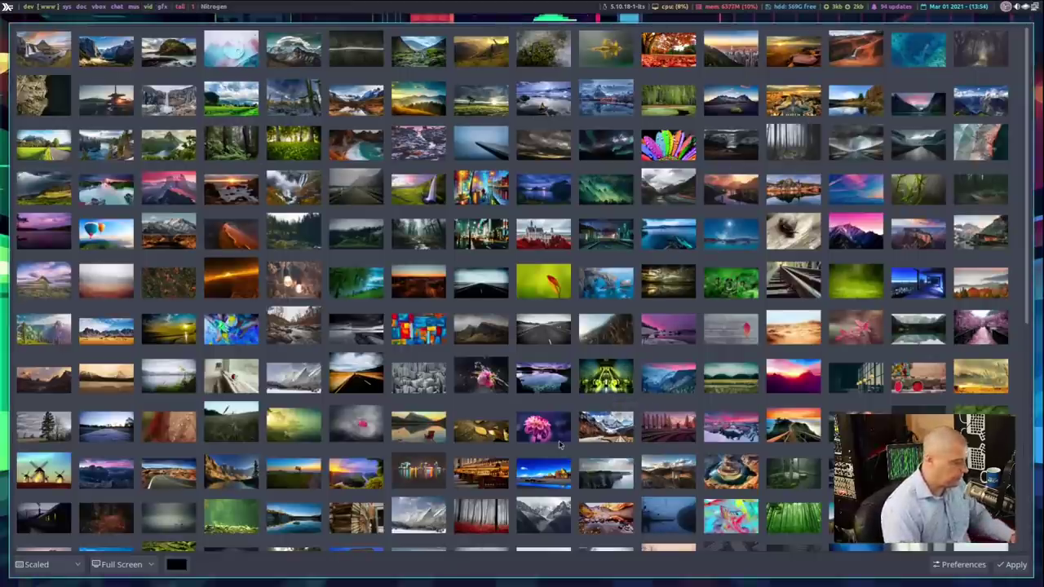
# Check the available wallpaper scaling modes in Nitrogen without changing the Scaled setting
pyautogui.click(44, 564)
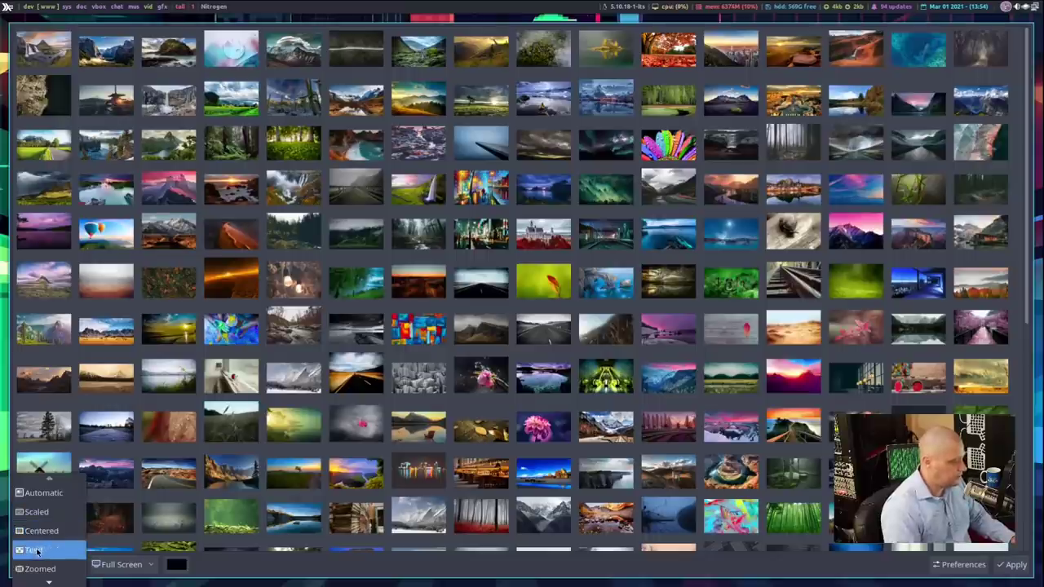
pyautogui.click(140, 569)
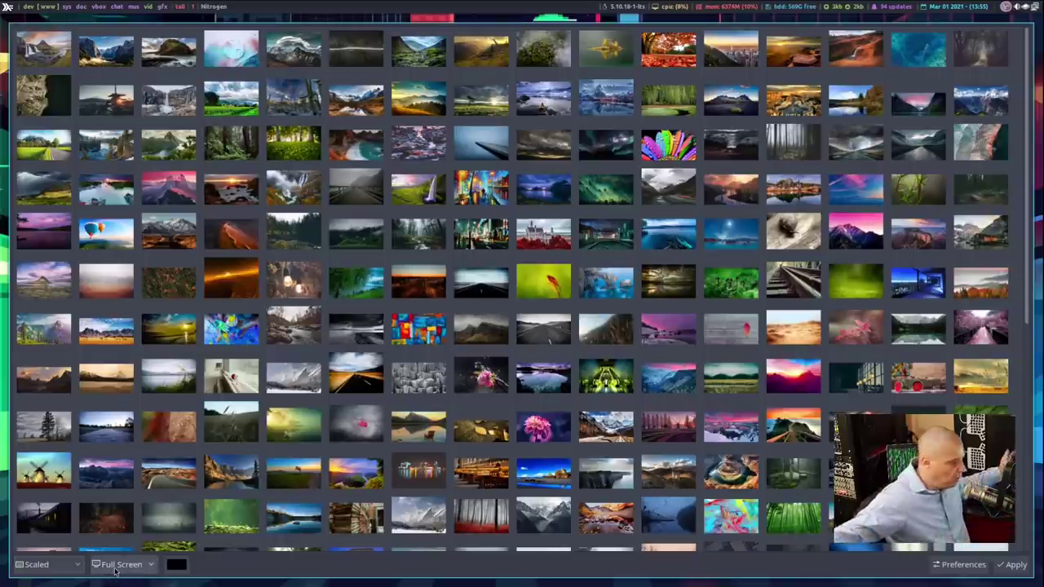
# Check the available target screen options in Nitrogen while keeping the Full Screen setting
pyautogui.click(115, 569)
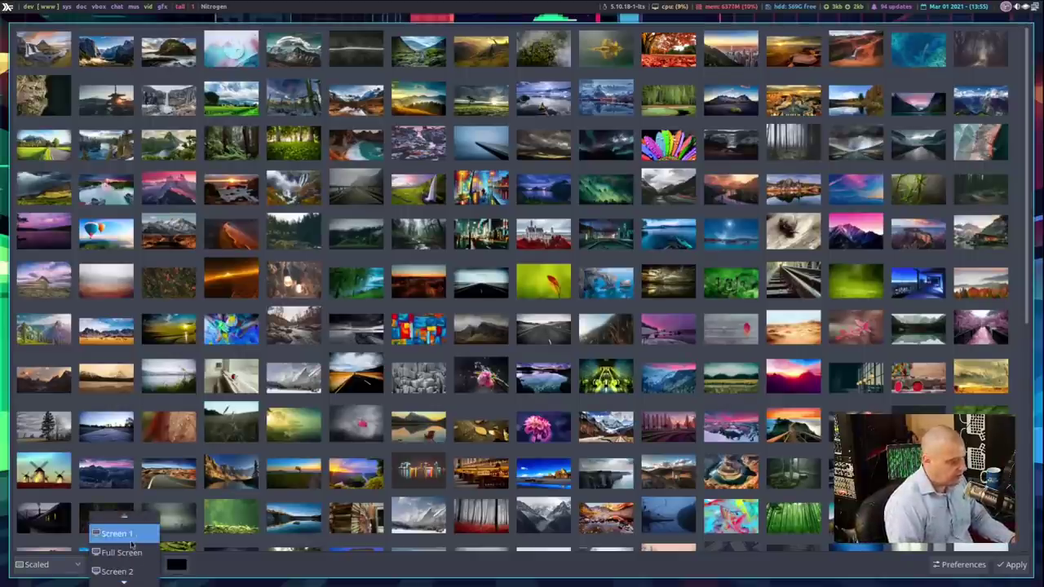
pyautogui.moveTo(124, 581)
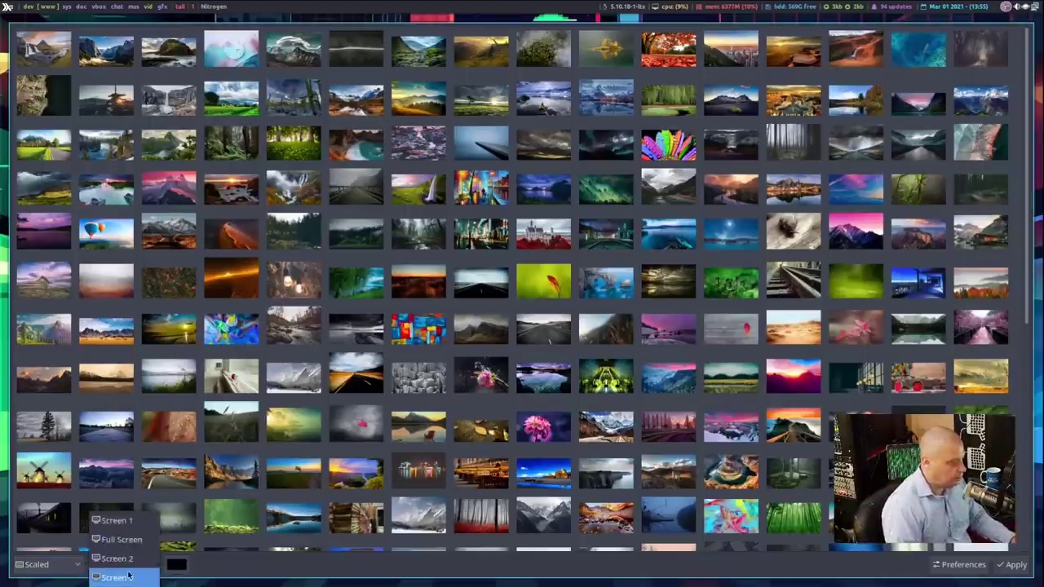
pyautogui.click(236, 568)
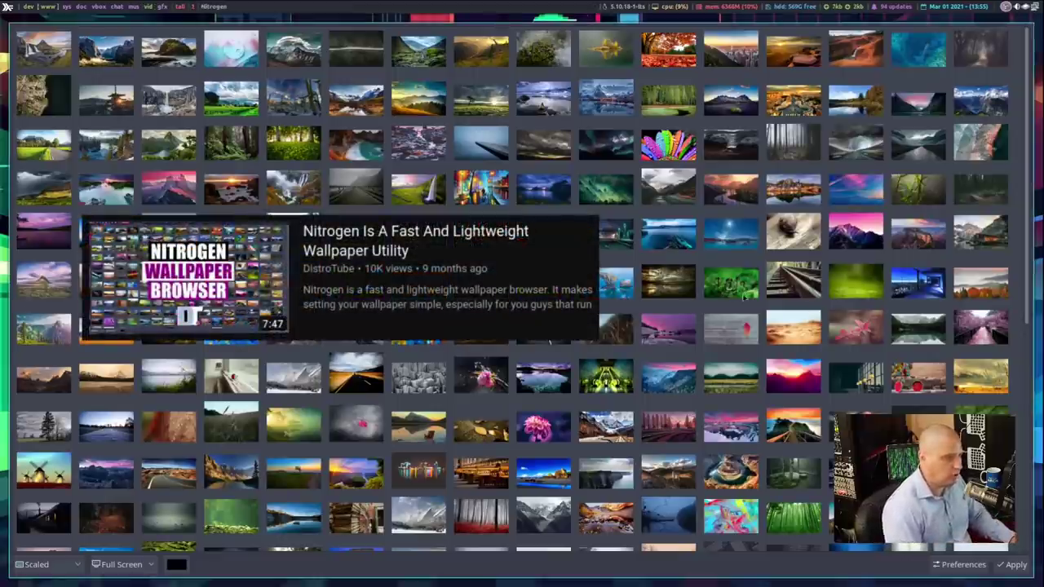
# Remove the home folder's wallpapers directory from Nitrogen's directory preferences
pyautogui.click(958, 565)
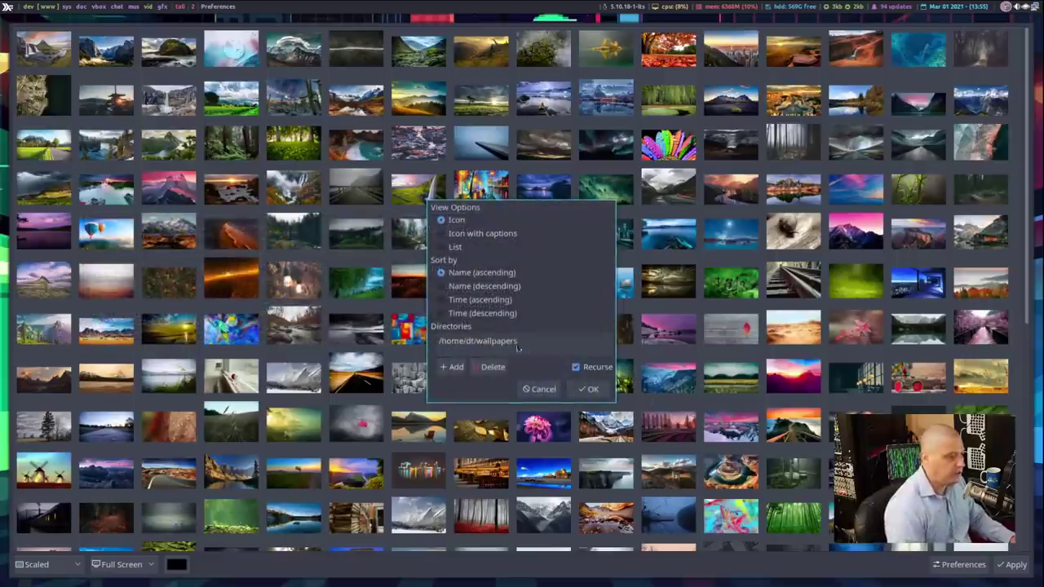
pyautogui.click(491, 341)
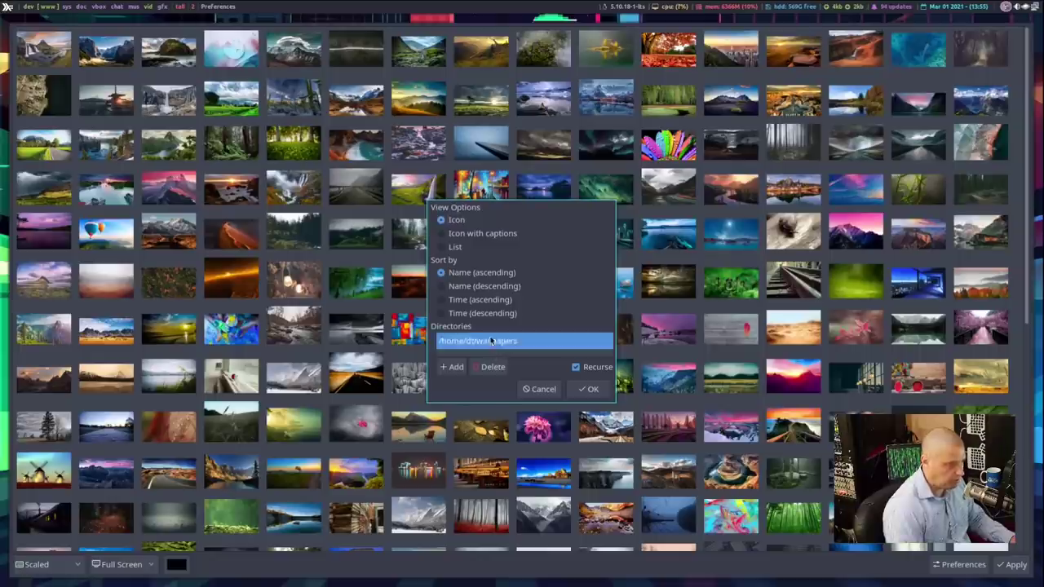
pyautogui.click(482, 368)
pyautogui.click(618, 319)
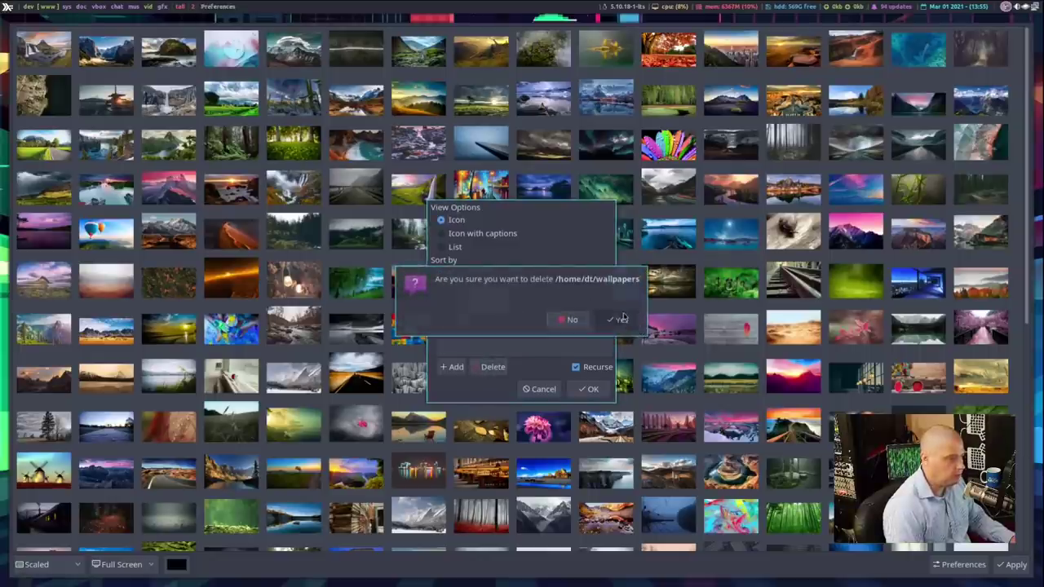
# Start adding a new wallpaper directory and browse the file system to /usr/share/backgrounds
pyautogui.click(453, 366)
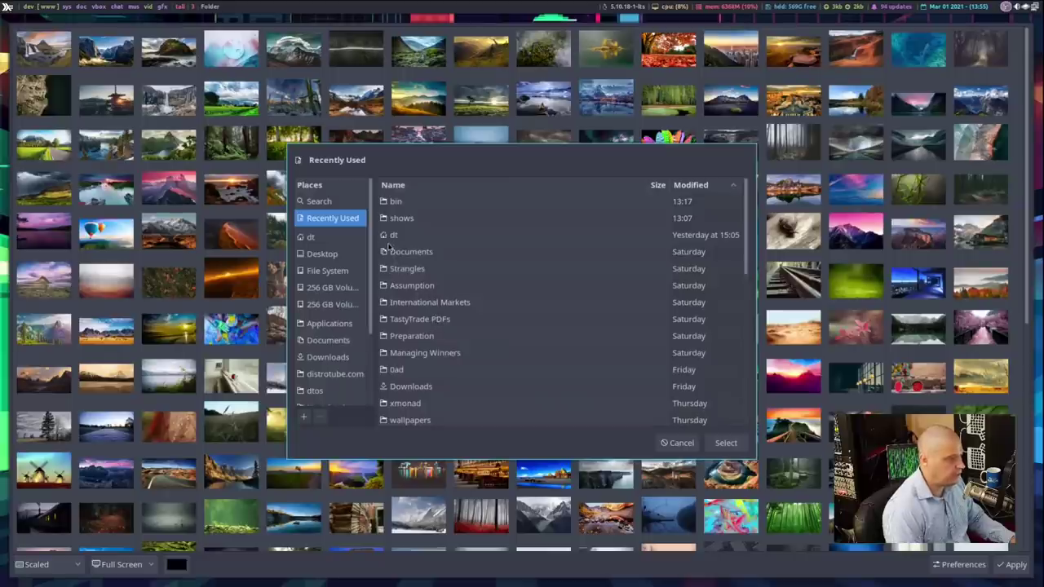
pyautogui.click(345, 255)
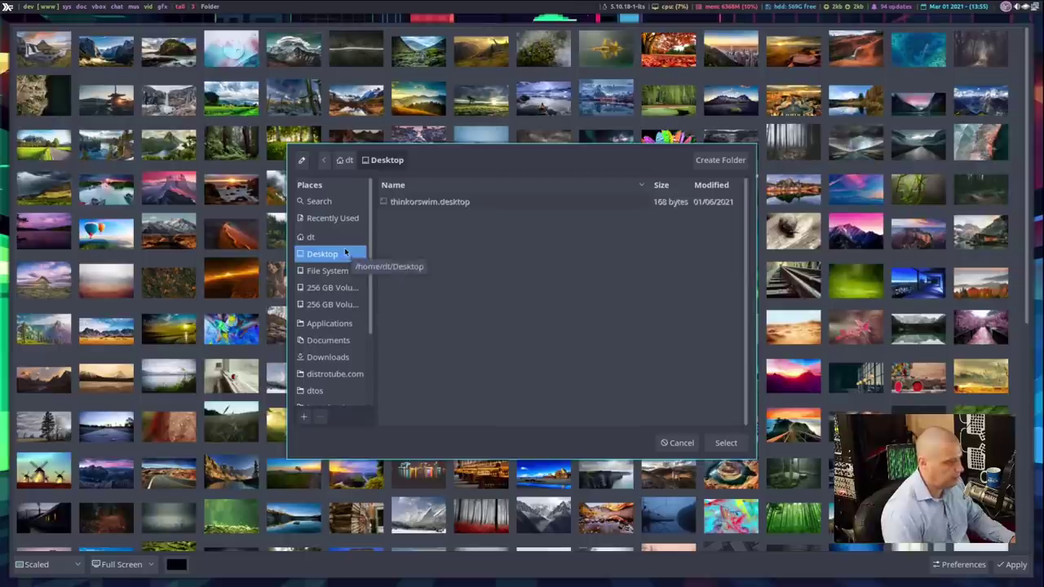
pyautogui.click(342, 275)
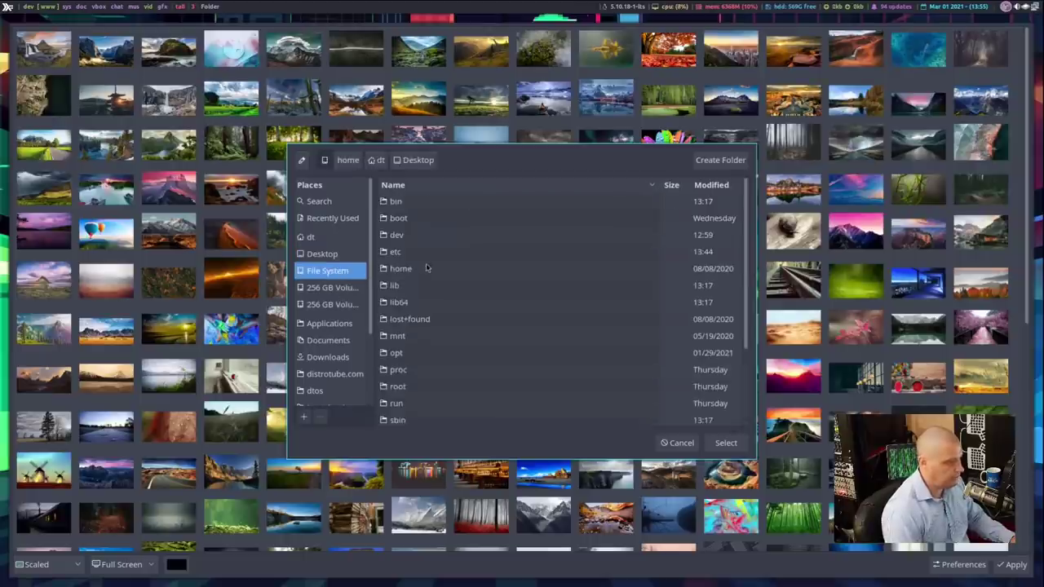
pyautogui.scroll(-5, 424, 269)
pyautogui.doubleClick(401, 389)
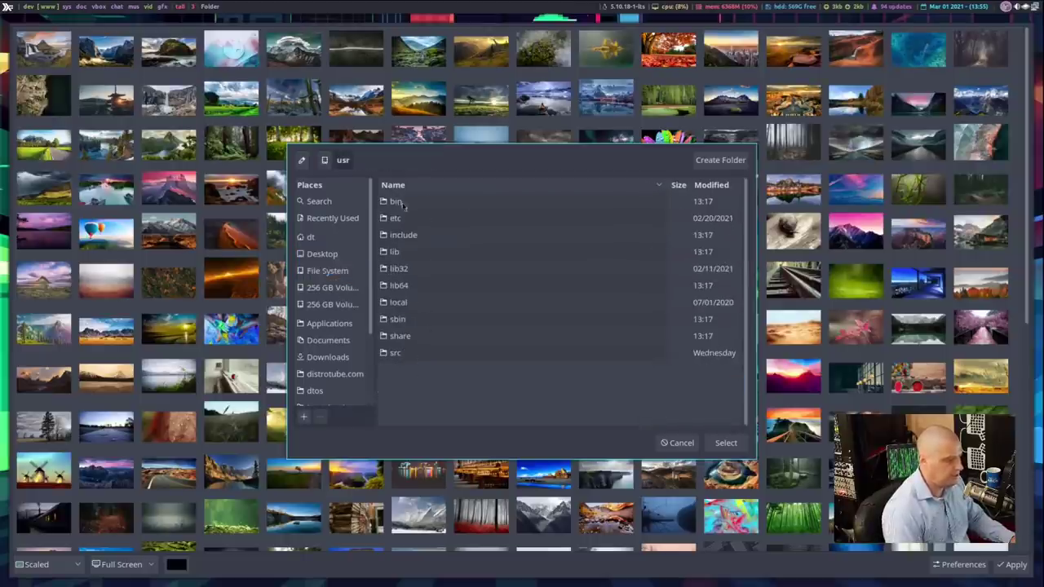
pyautogui.doubleClick(405, 337)
pyautogui.scroll(-6, 410, 231)
pyautogui.doubleClick(403, 239)
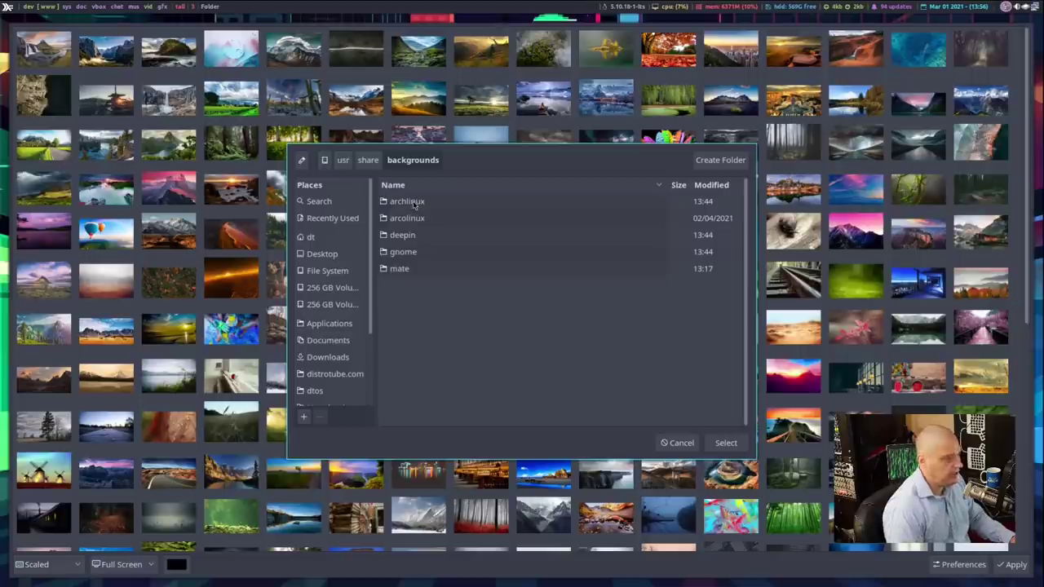
# Highlight the archlinux, arcolinux, deepin, gnome and mate folders in turn, and add archlinux as the wallpaper directory
pyautogui.click(414, 204)
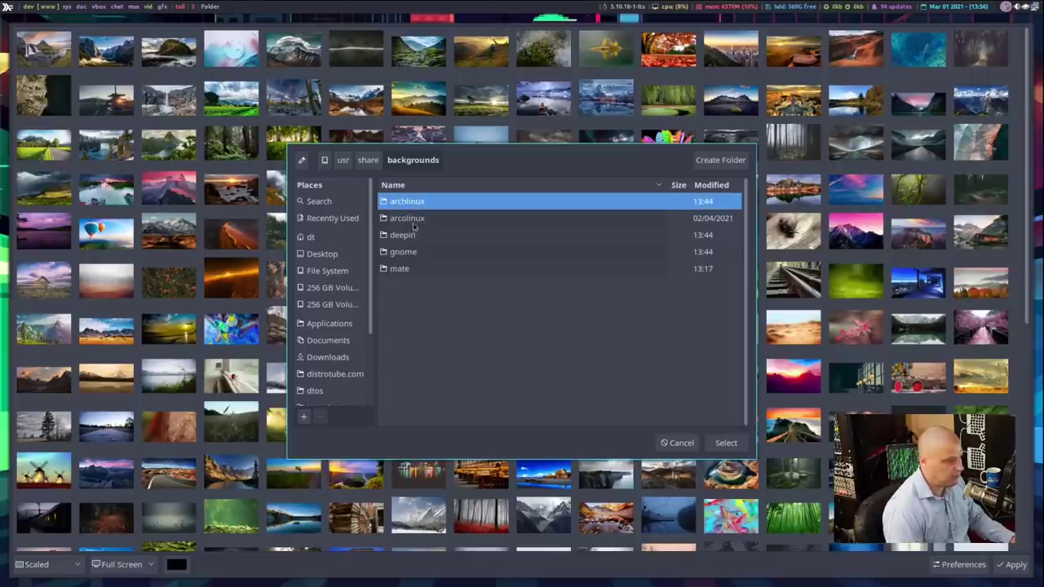
pyautogui.click(414, 221)
pyautogui.click(407, 237)
pyautogui.click(404, 253)
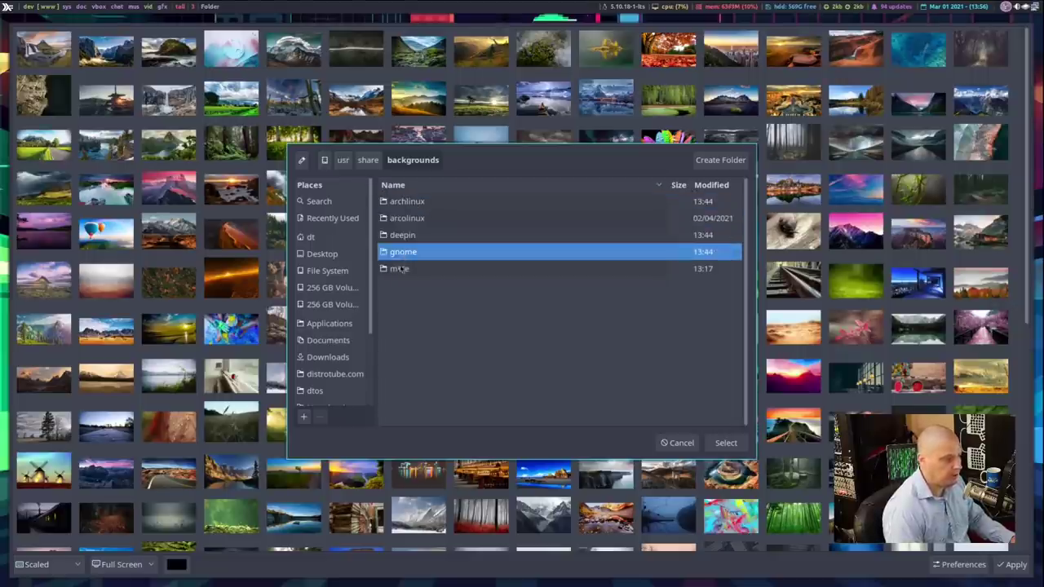
pyautogui.click(401, 271)
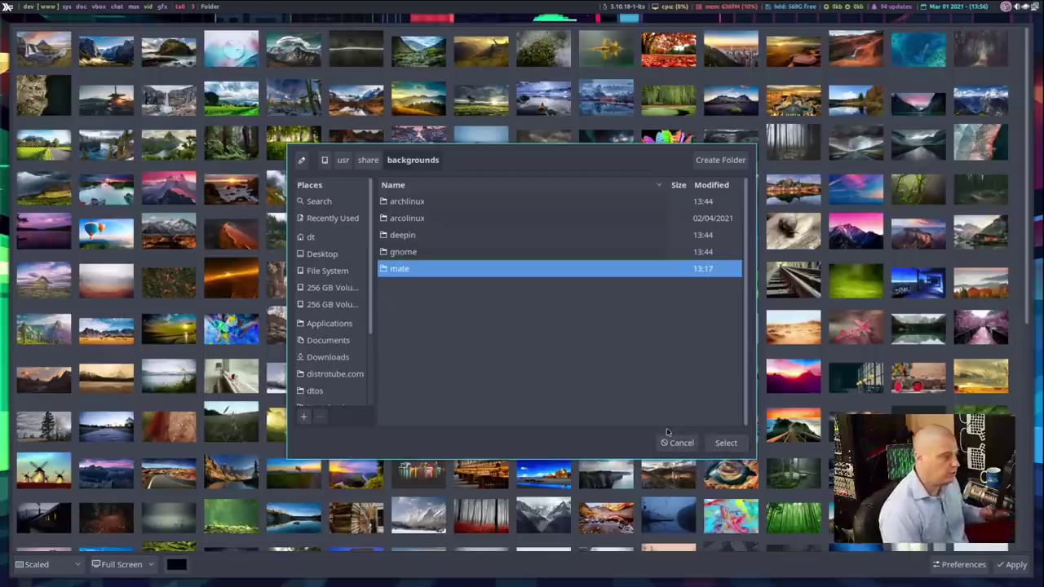
pyautogui.click(405, 202)
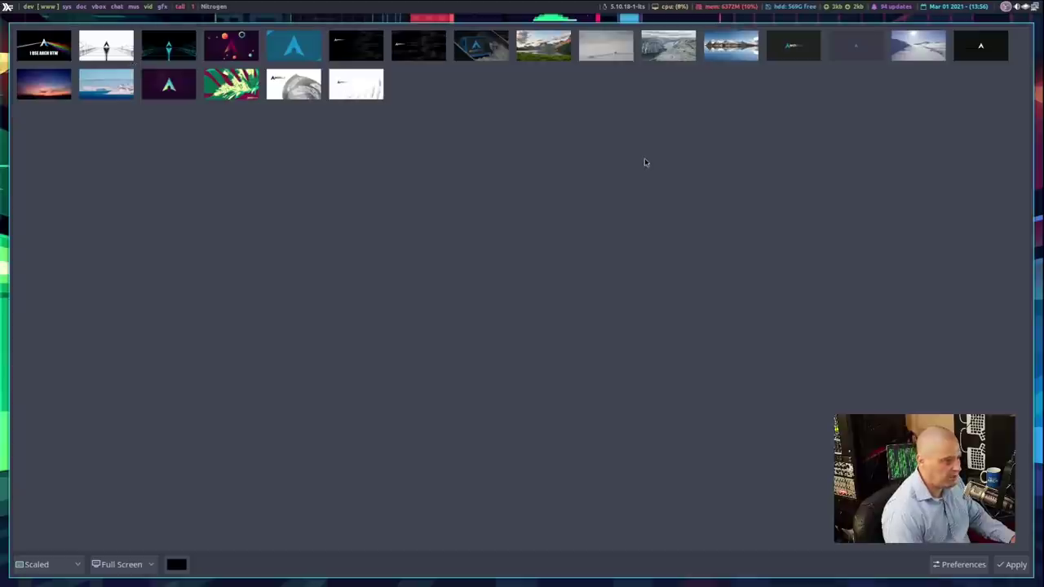
# Set the whole /usr/share/backgrounds folder as Nitrogen's wallpaper directory and load its images
pyautogui.click(963, 564)
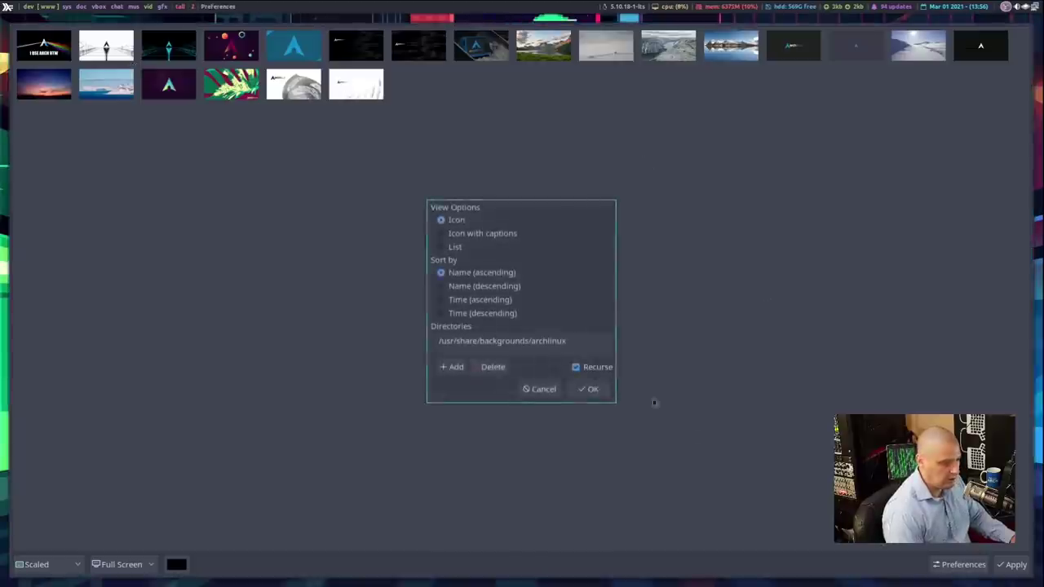
pyautogui.click(451, 366)
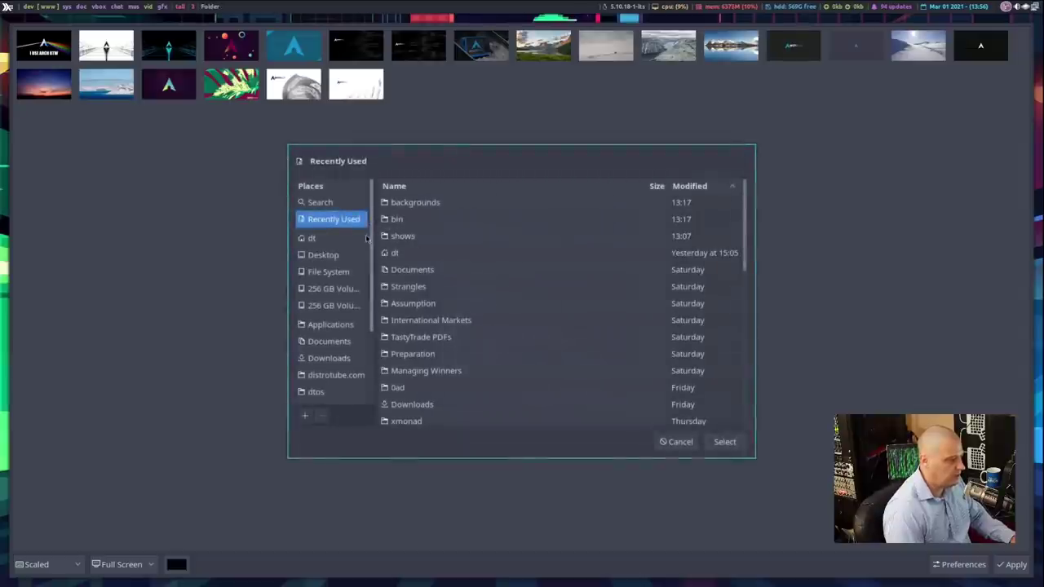
pyautogui.click(675, 441)
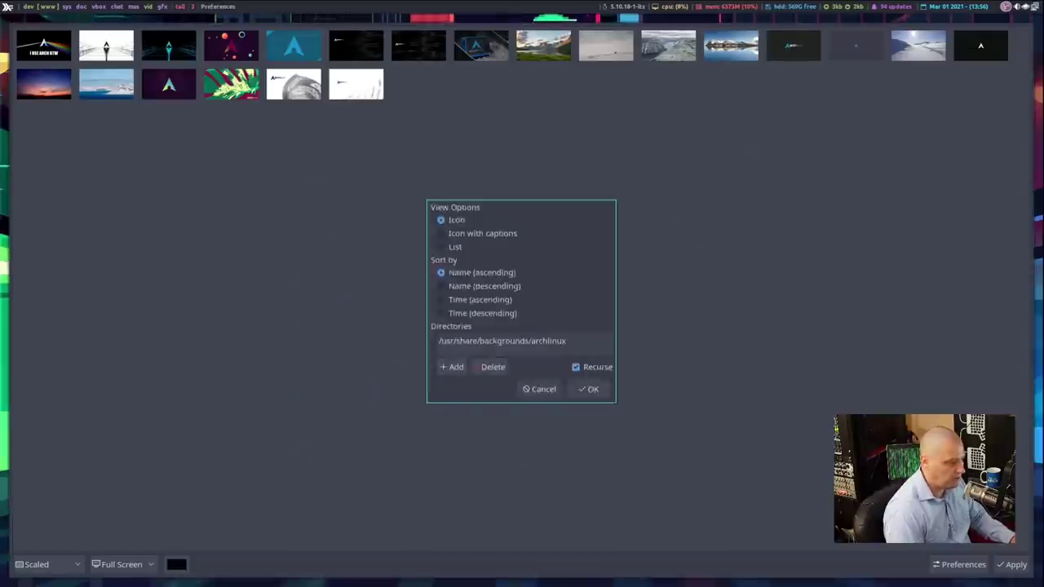
pyautogui.click(451, 366)
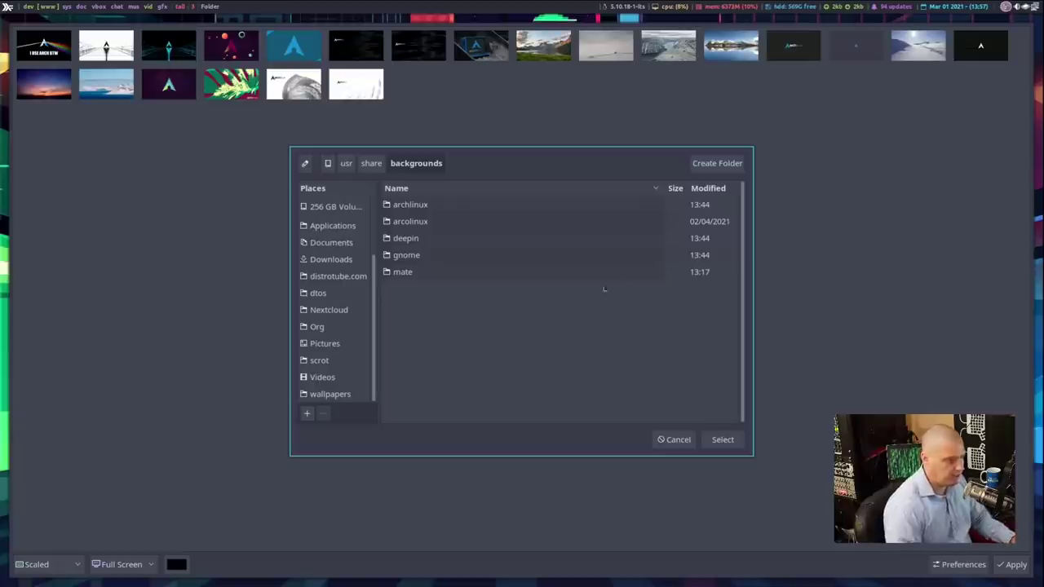
pyautogui.click(722, 439)
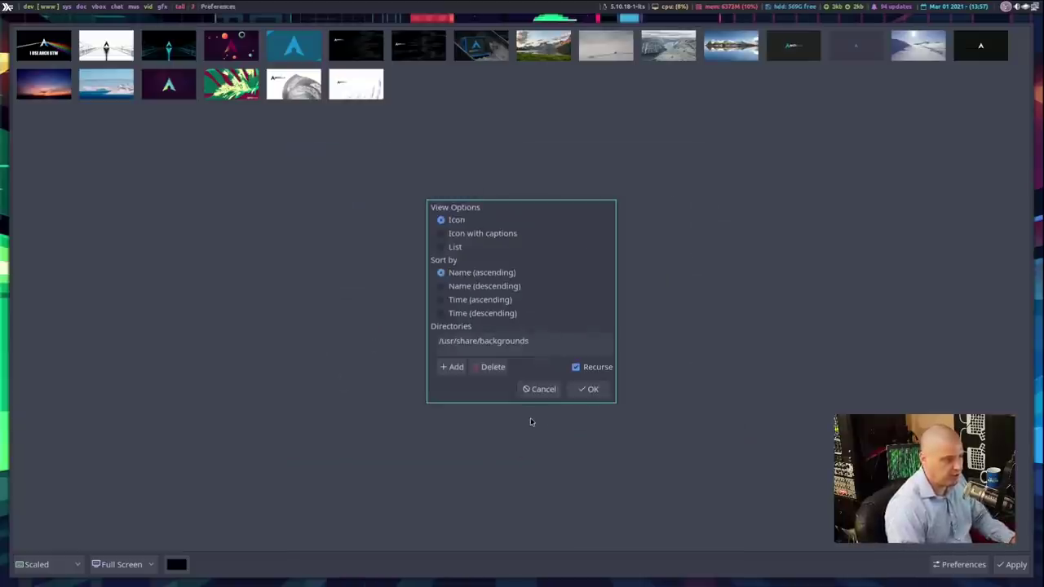
pyautogui.click(581, 388)
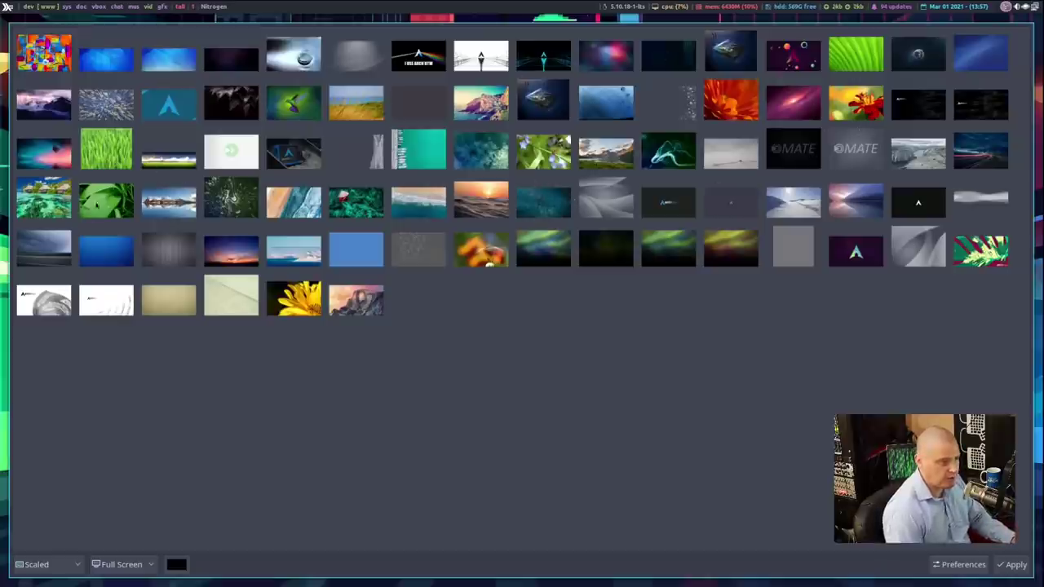
# Apply the tropical lagoon wallpaper with thatched huts to Screen 2 and close Nitrogen
pyautogui.click(47, 204)
pyautogui.click(137, 568)
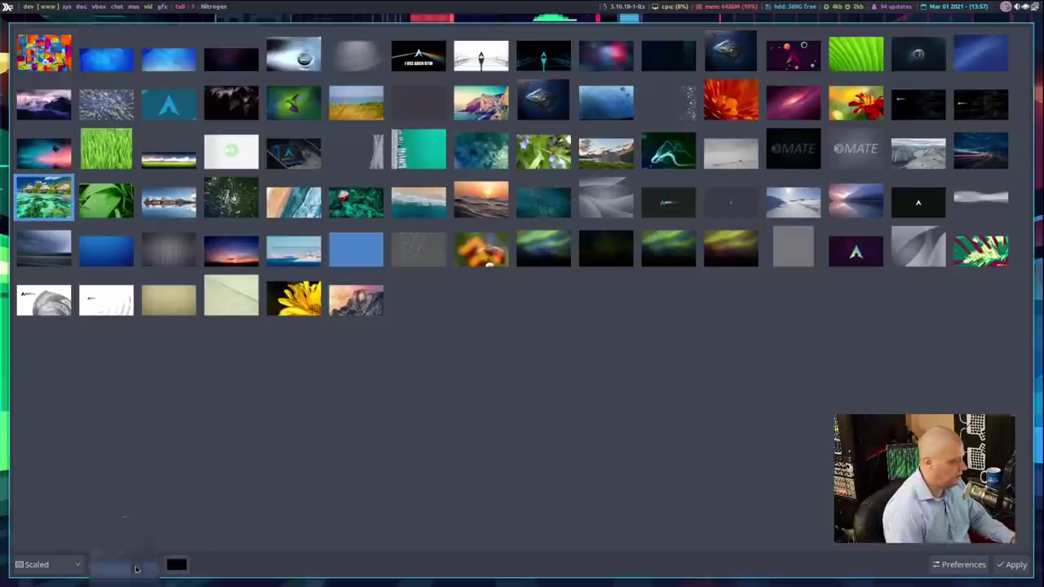
pyautogui.click(130, 560)
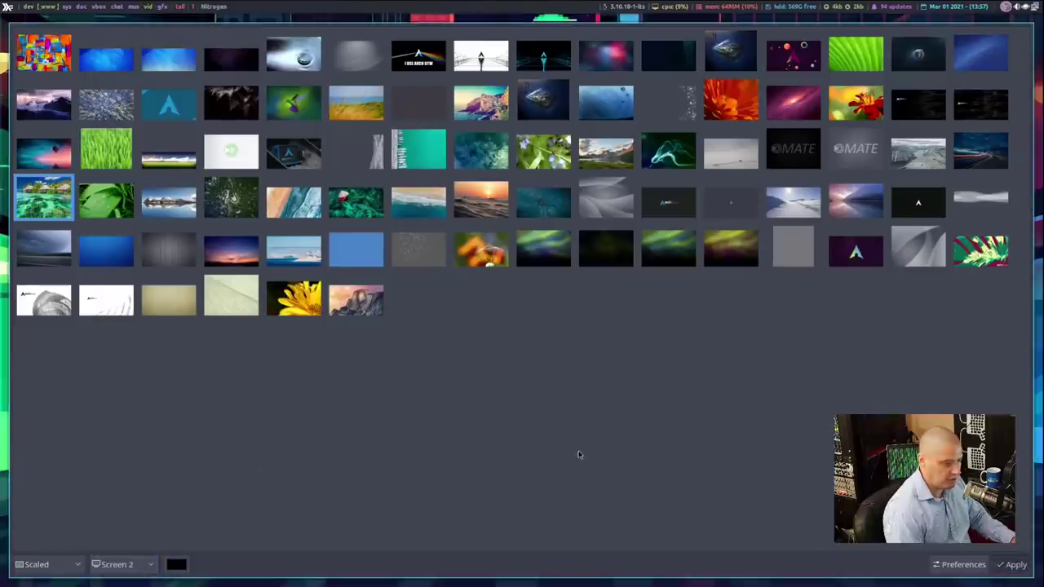
pyautogui.press('super+shift+c')
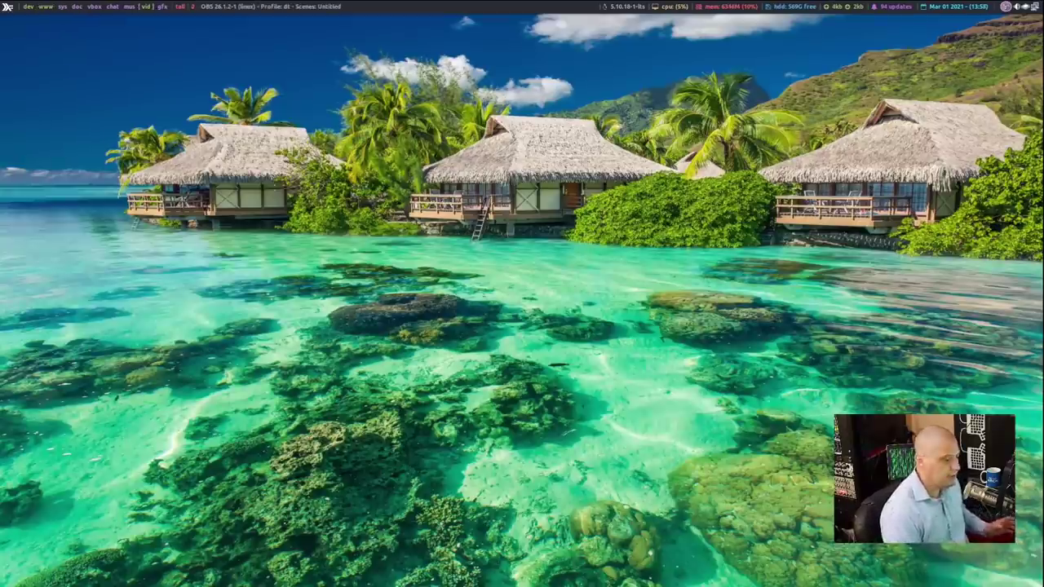
# Switch to the browser and look through the AUR search results for wallpaper, highlighting the antergos-wallpapers package name
pyautogui.press('super+1')
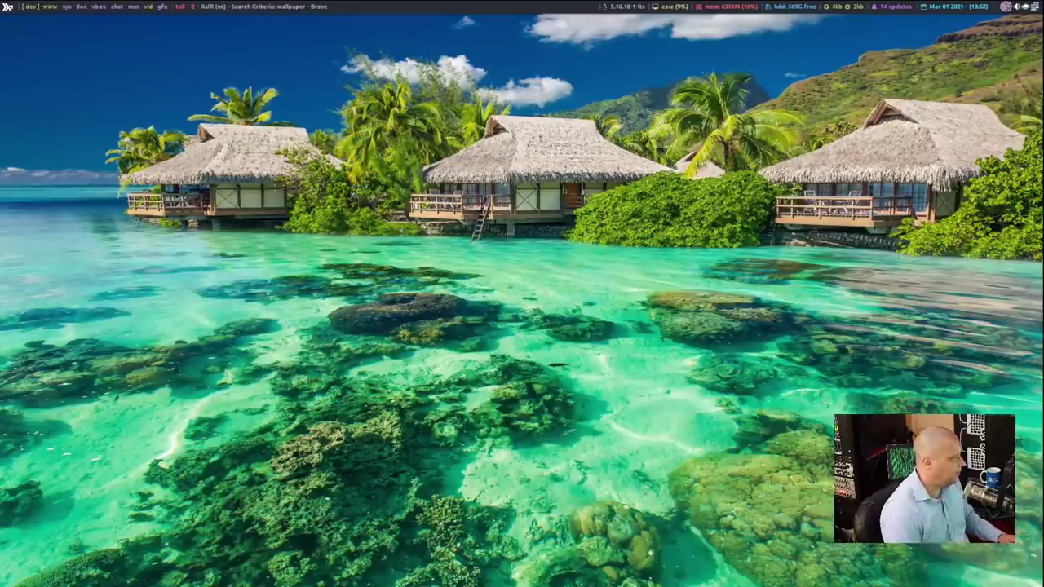
pyautogui.press('super+8')
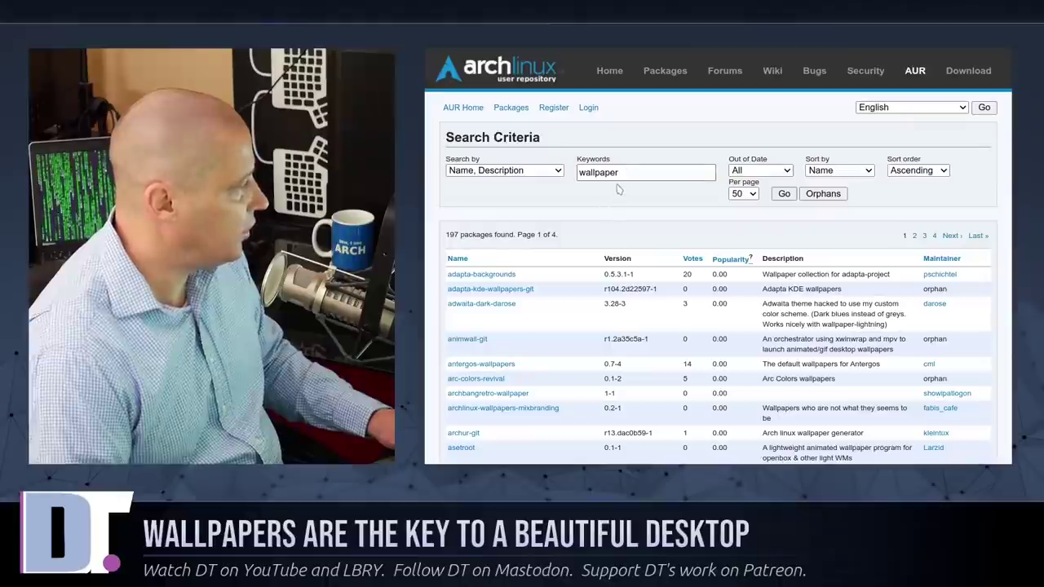
pyautogui.scroll(-3, 613, 179)
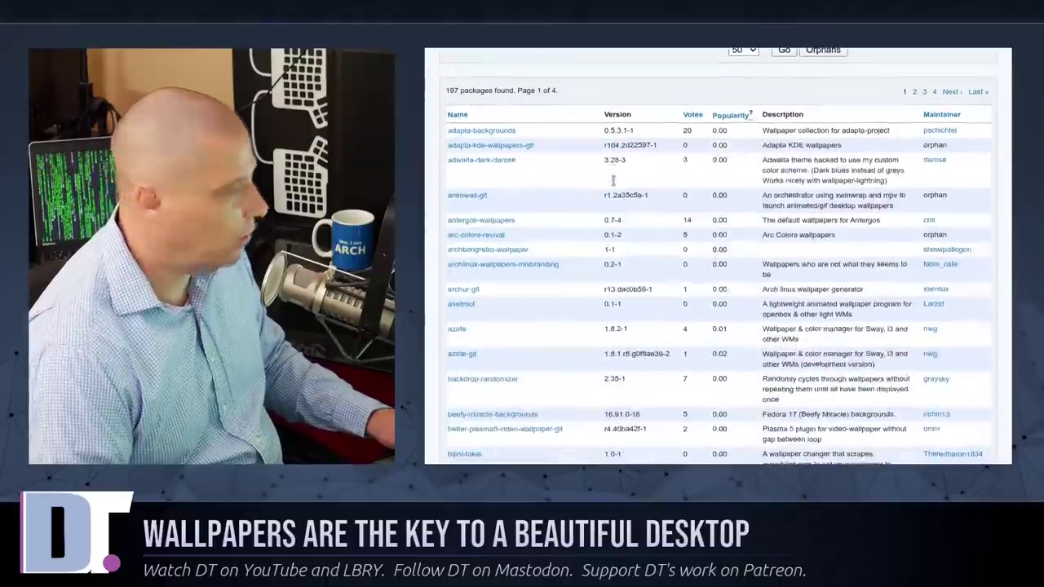
pyautogui.scroll(-1, 571, 244)
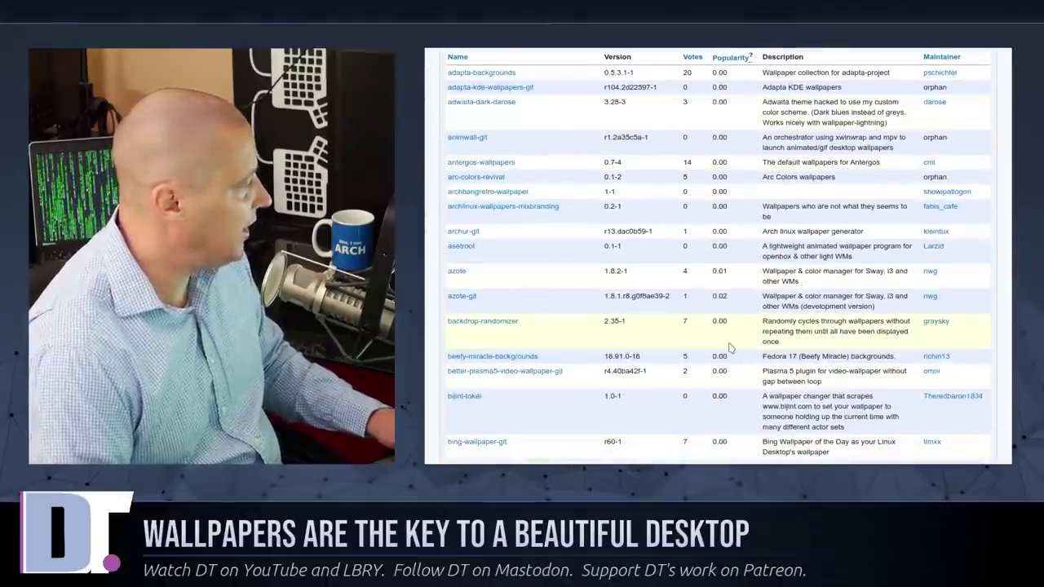
pyautogui.scroll(-15, 730, 348)
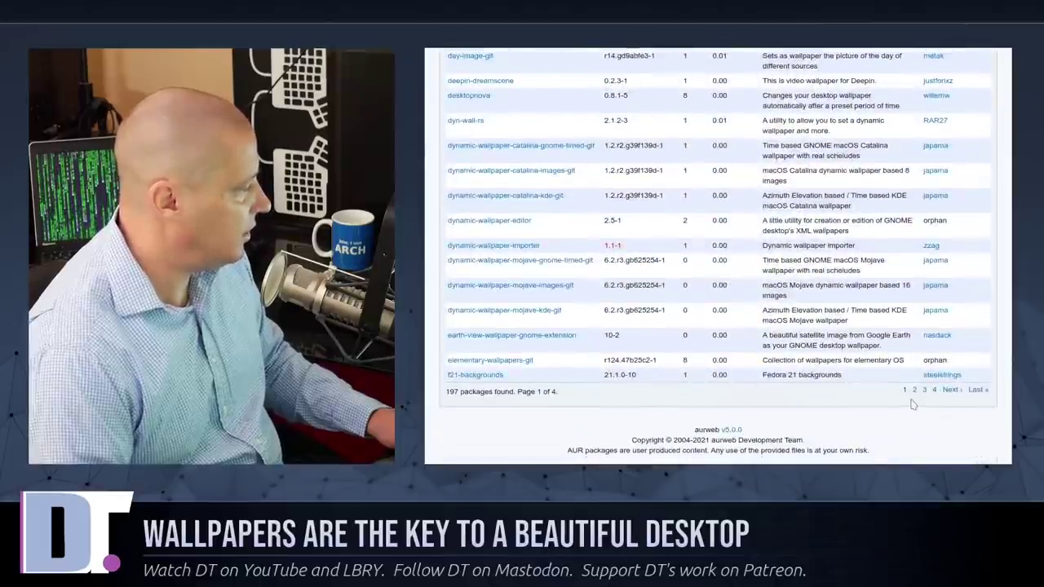
pyautogui.scroll(5, 911, 403)
pyautogui.scroll(-5, 461, 418)
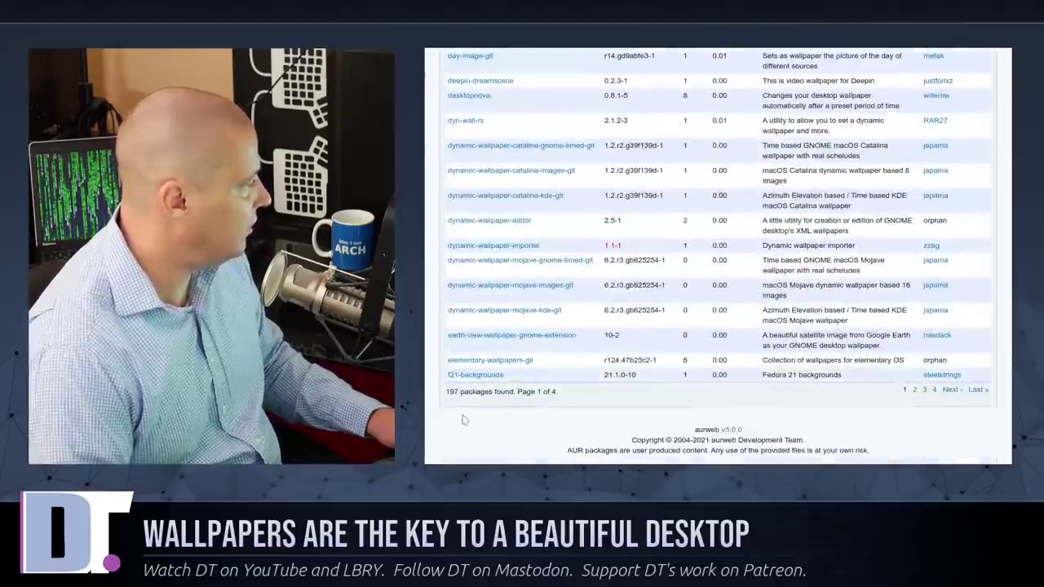
pyautogui.scroll(5, 587, 416)
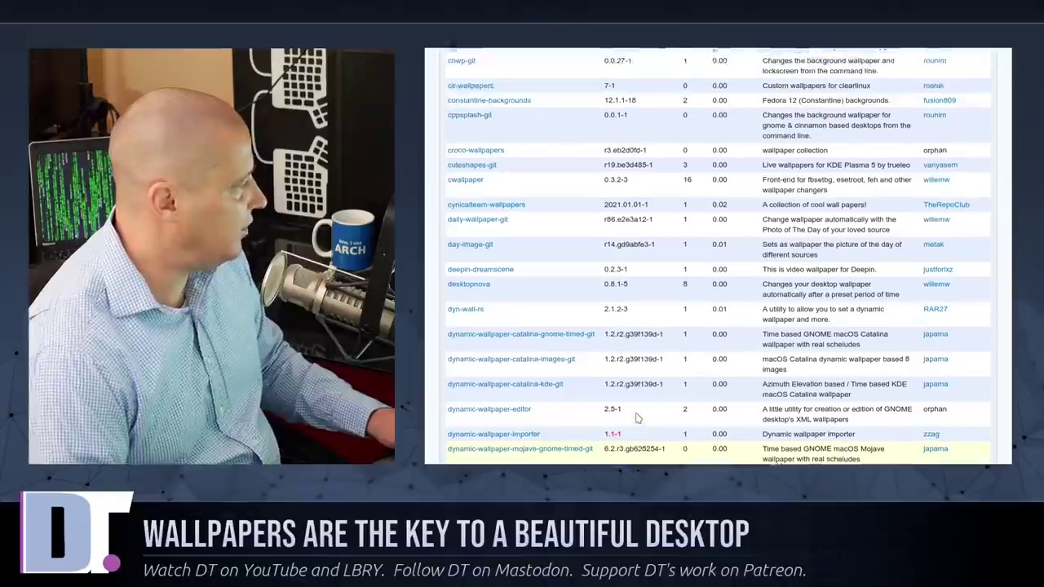
pyautogui.scroll(4, 638, 418)
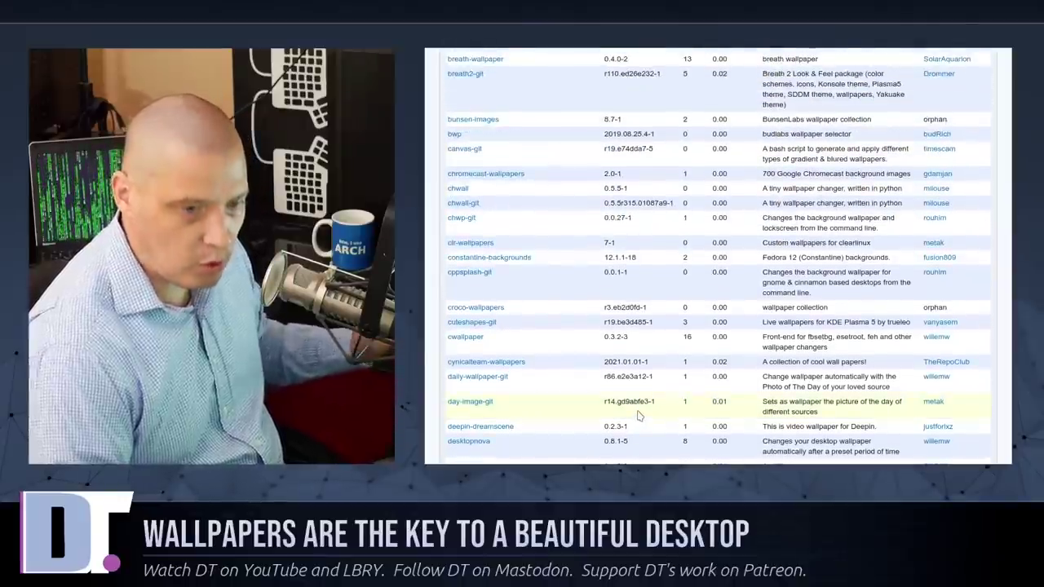
pyautogui.scroll(3, 638, 416)
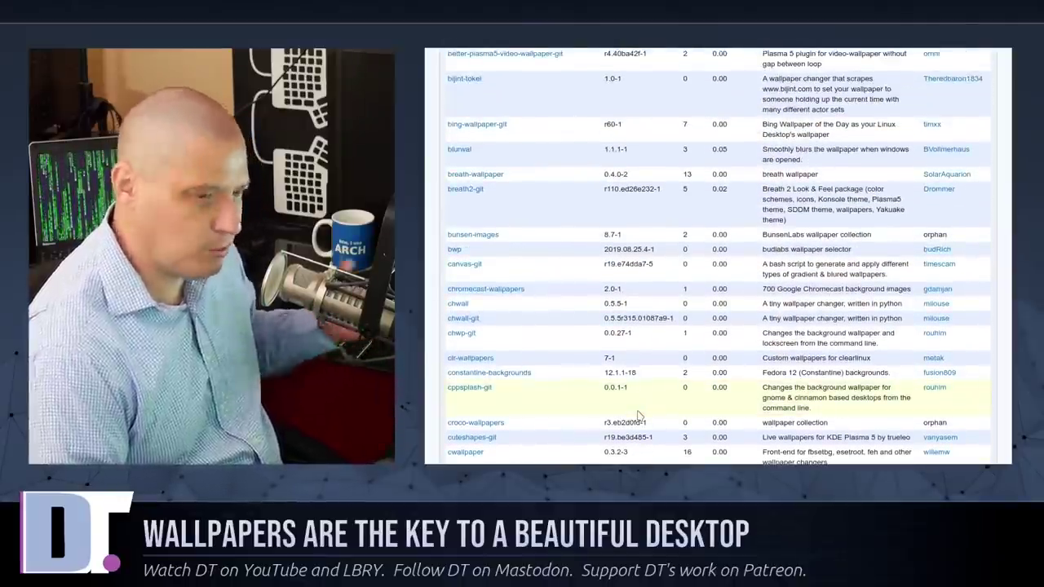
pyautogui.scroll(10, 638, 416)
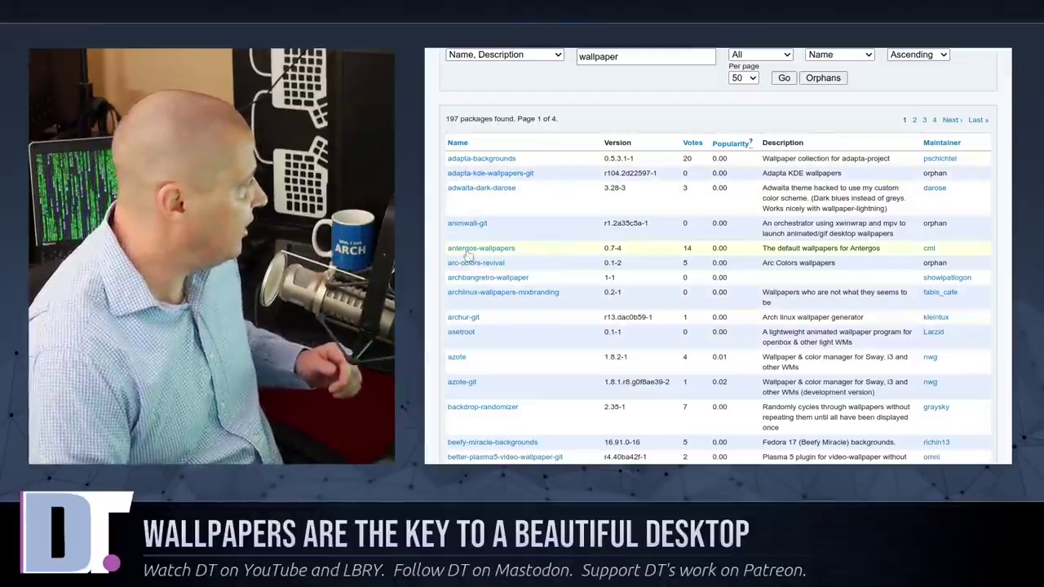
pyautogui.moveTo(548, 252); pyautogui.dragTo(449, 250)
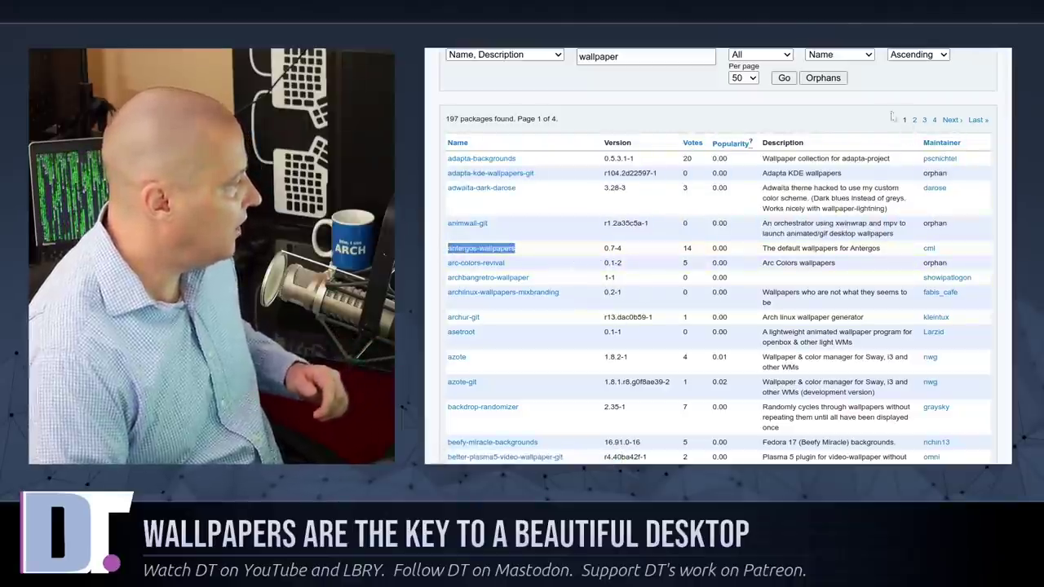
# Clear the package name highlight and look through the rest of the first page of AUR wallpaper results
pyautogui.click(835, 119)
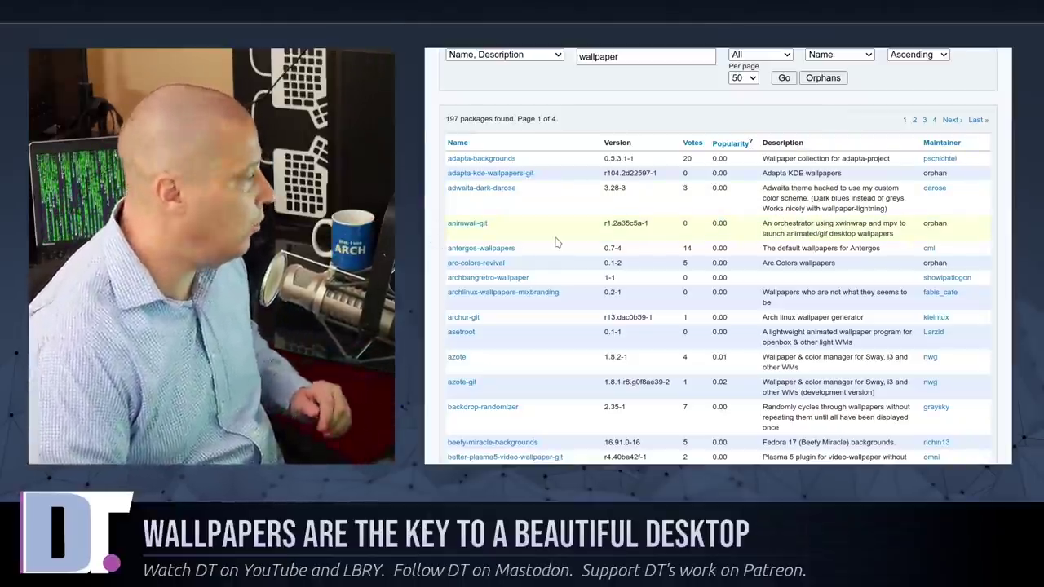
pyautogui.scroll(-5, 701, 249)
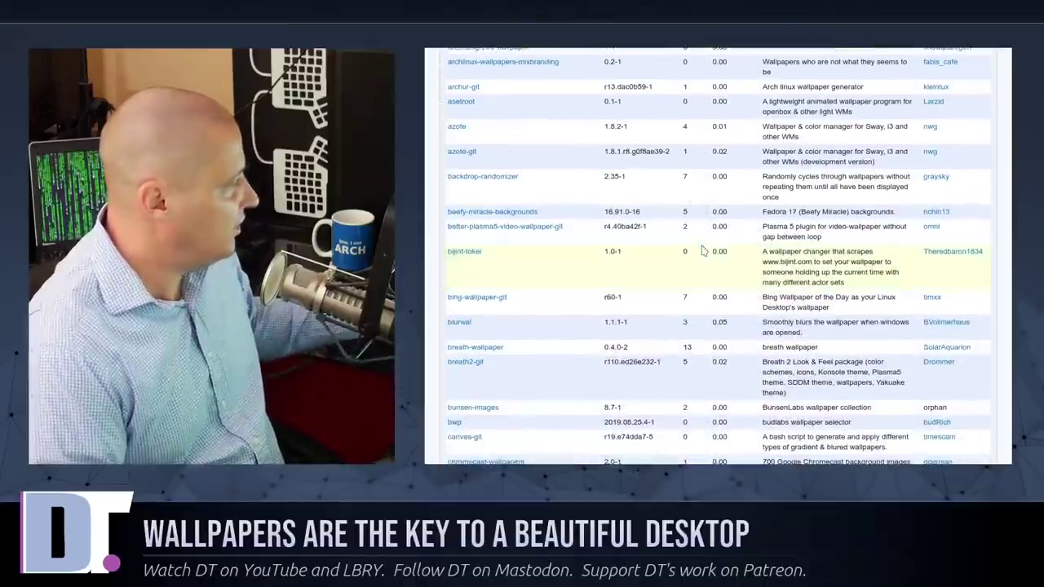
pyautogui.scroll(-1, 701, 250)
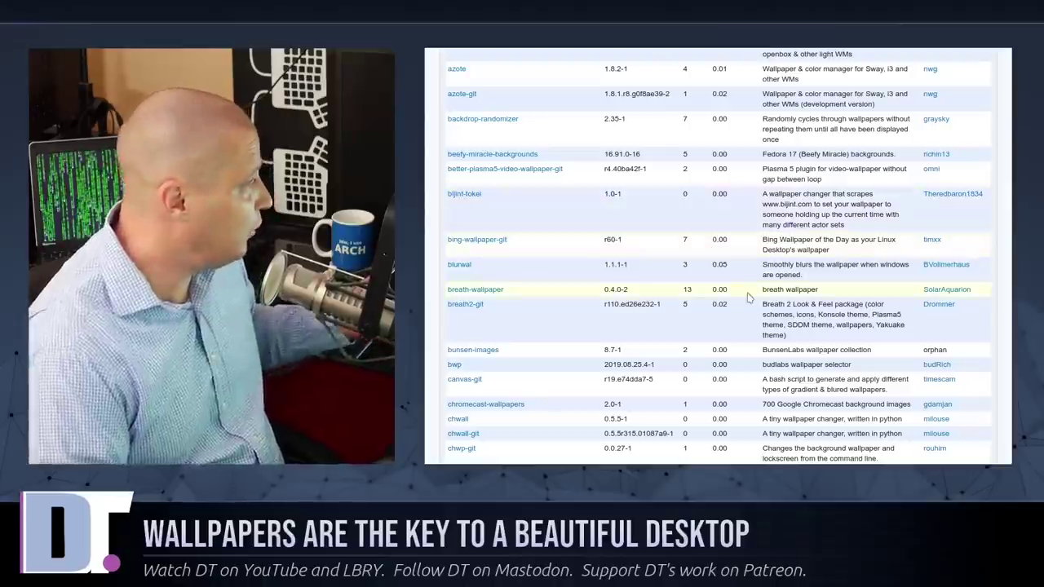
pyautogui.scroll(-15, 750, 300)
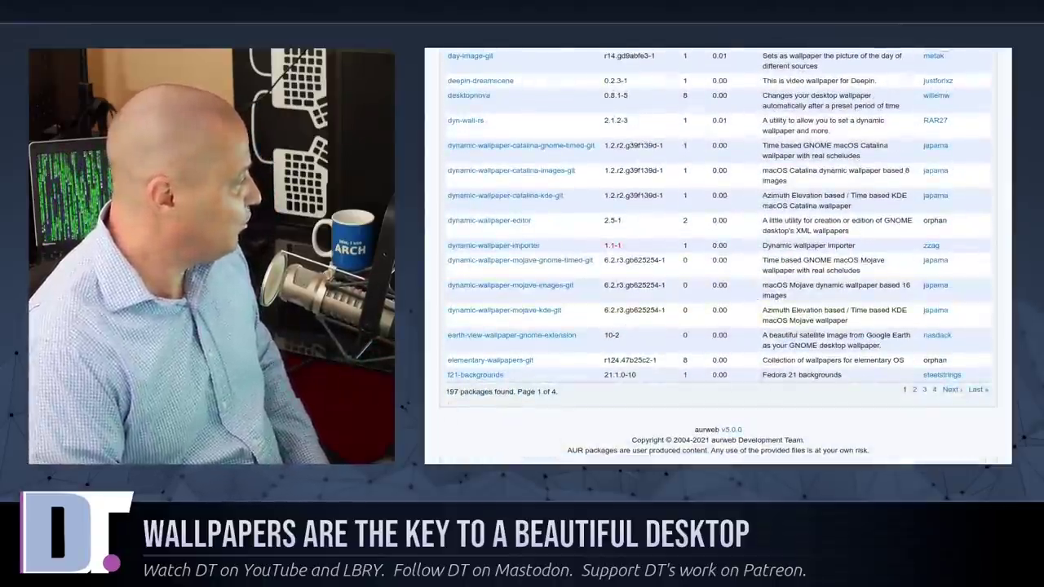
pyautogui.scroll(15, 959, 332)
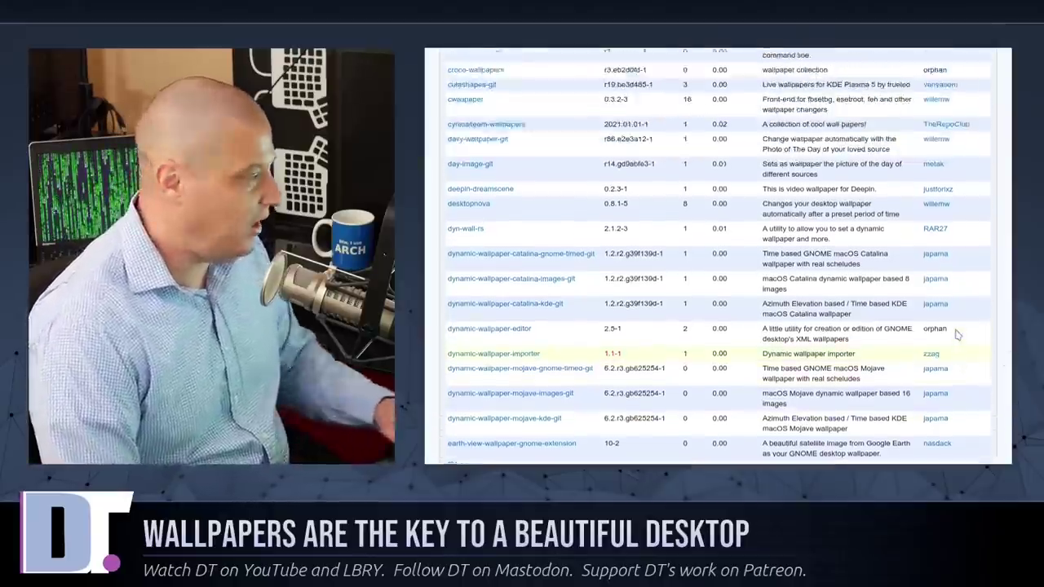
pyautogui.scroll(4, 959, 333)
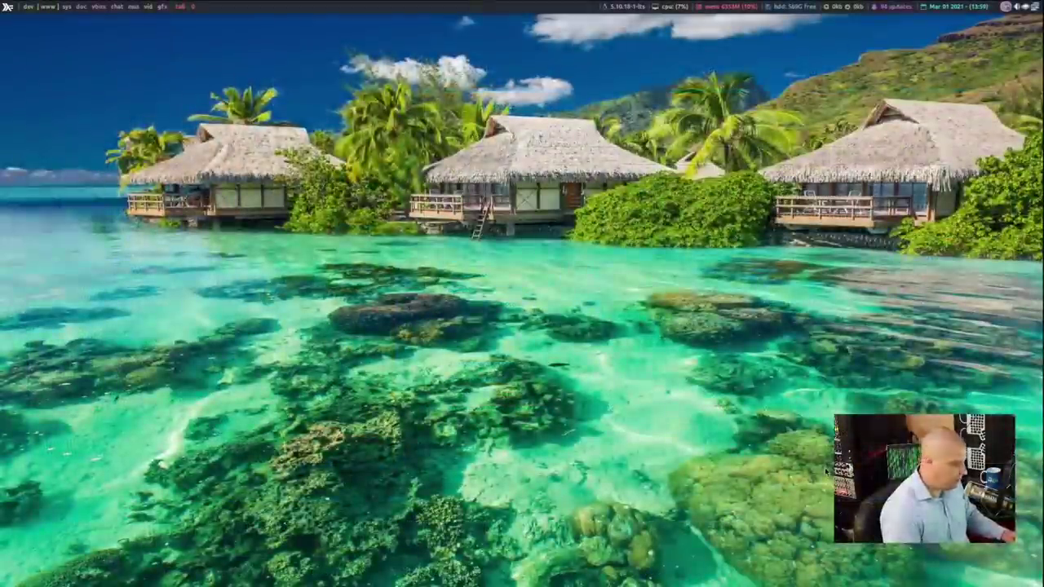
# Launch Nitrogen and remove /usr/share/backgrounds from its wallpaper directories
pyautogui.press('super+shift+Return')
pyautogui.write('nitrogen')
pyautogui.press('Return')
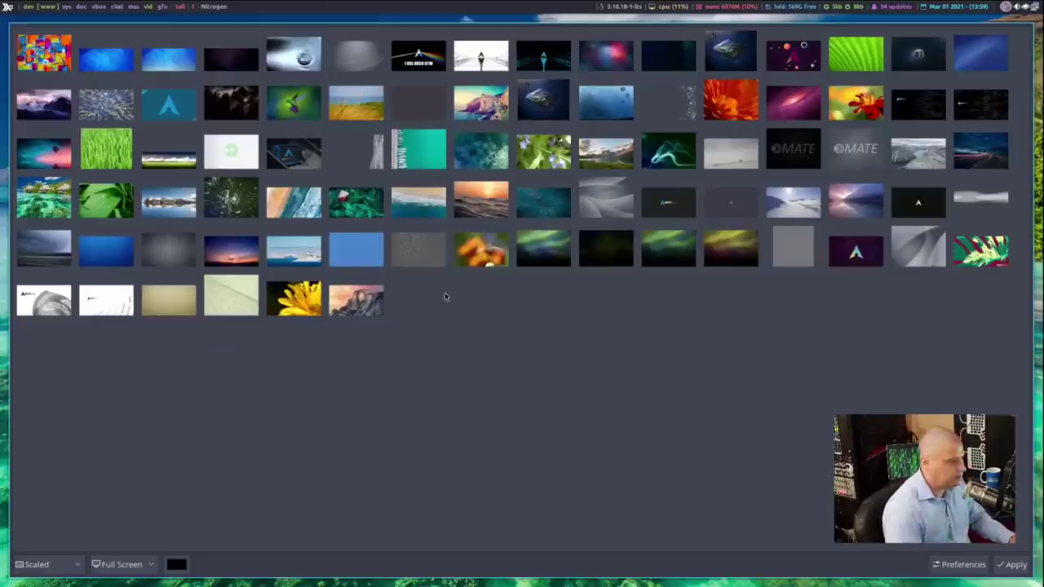
pyautogui.click(959, 564)
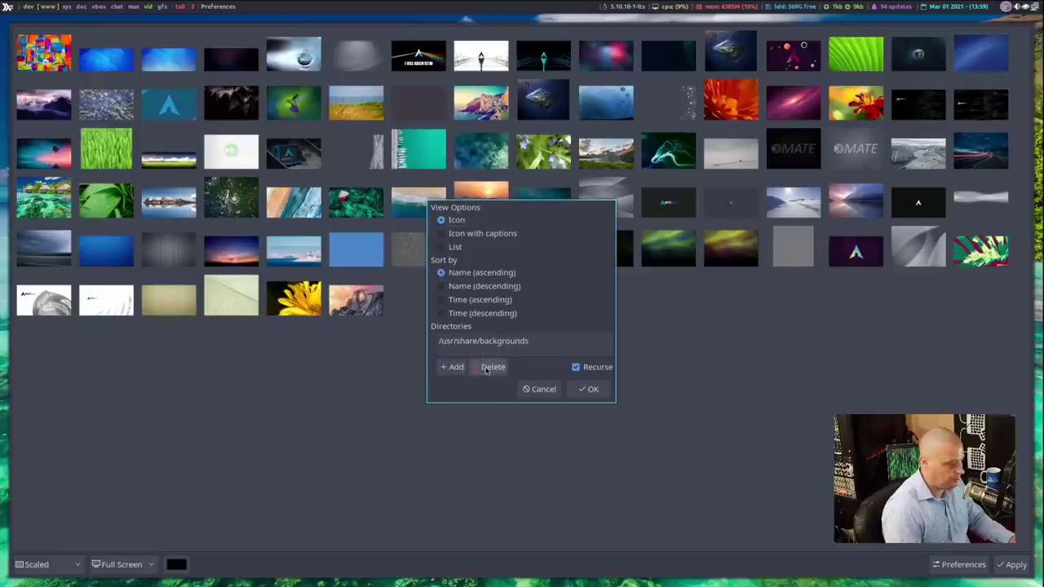
pyautogui.click(477, 342)
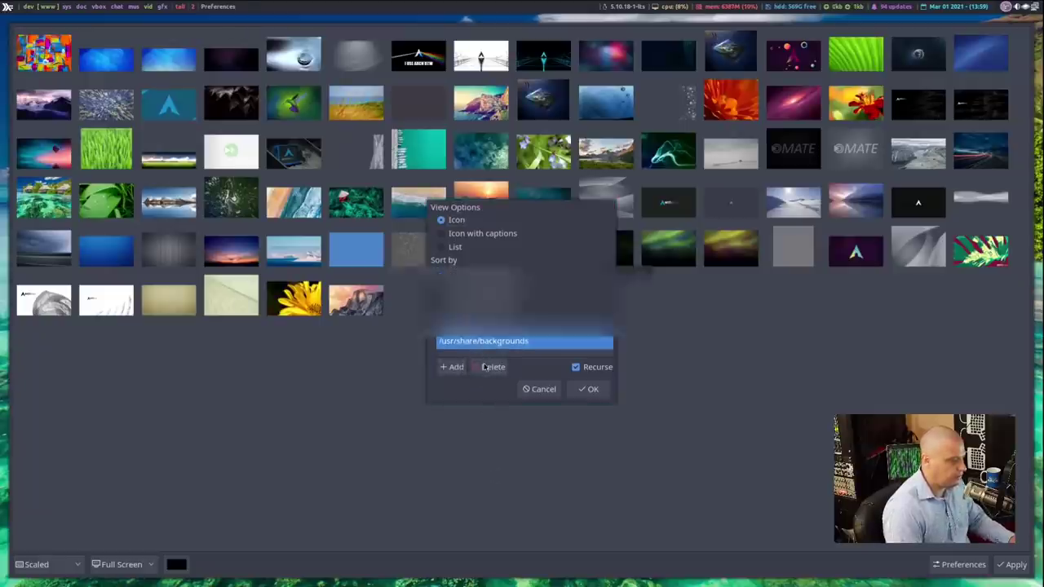
pyautogui.click(485, 367)
pyautogui.click(624, 321)
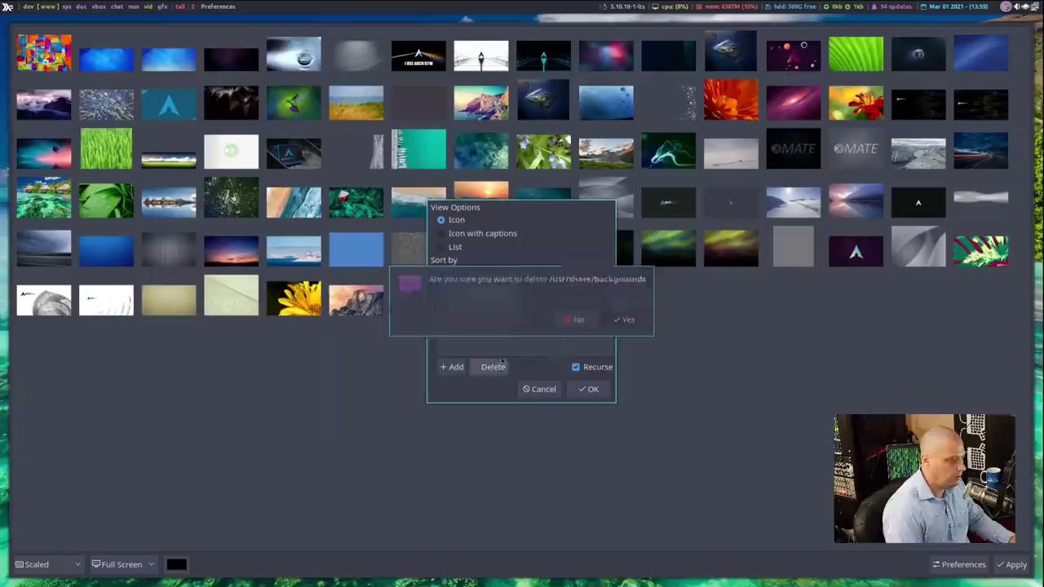
# Add the wallpapers folder from the home directory to Nitrogen, load its images, and close Nitrogen
pyautogui.click(455, 367)
pyautogui.click(337, 243)
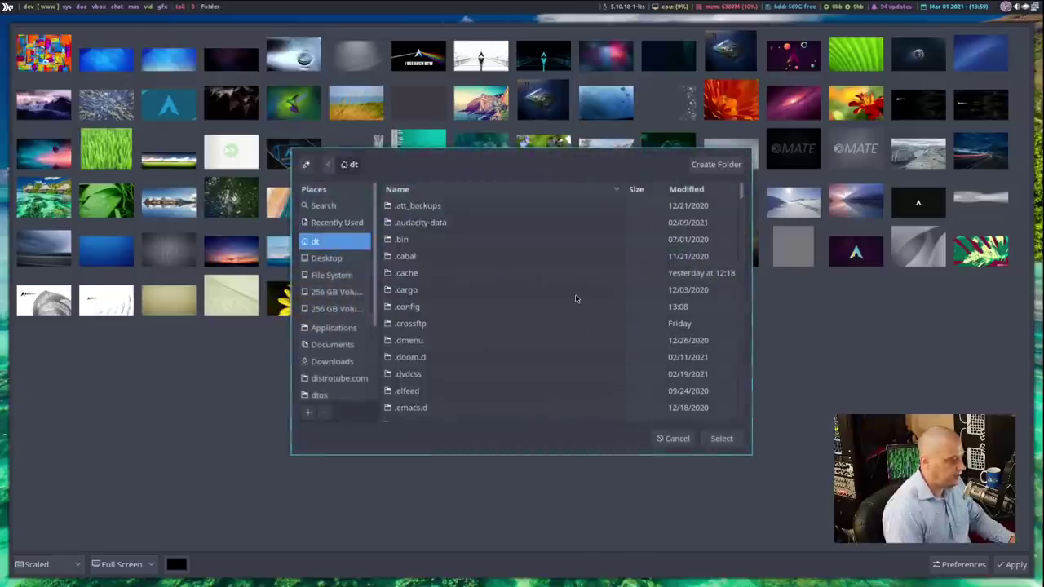
pyautogui.scroll(-15, 575, 299)
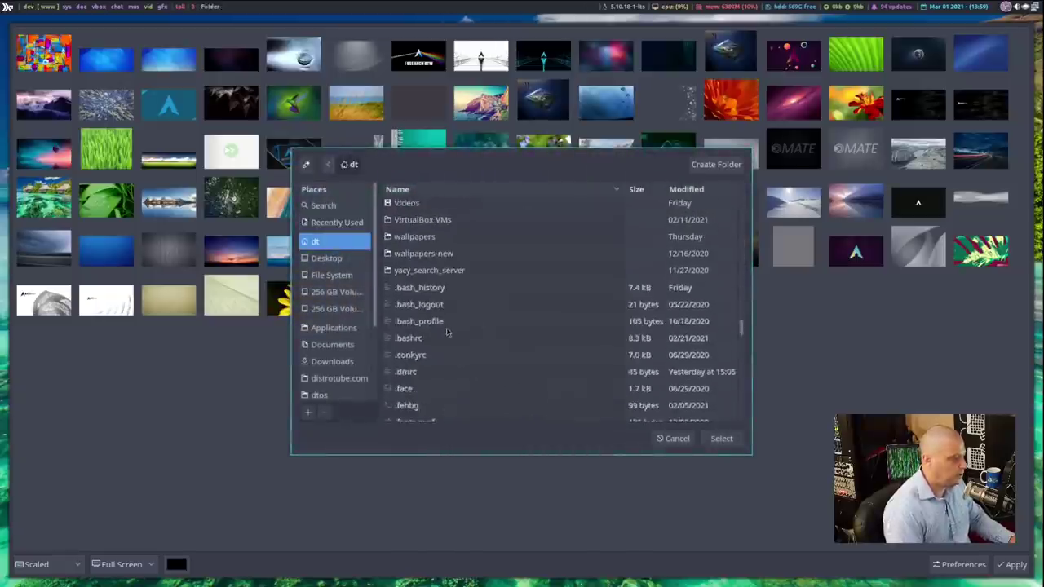
pyautogui.scroll(2, 432, 342)
pyautogui.doubleClick(416, 328)
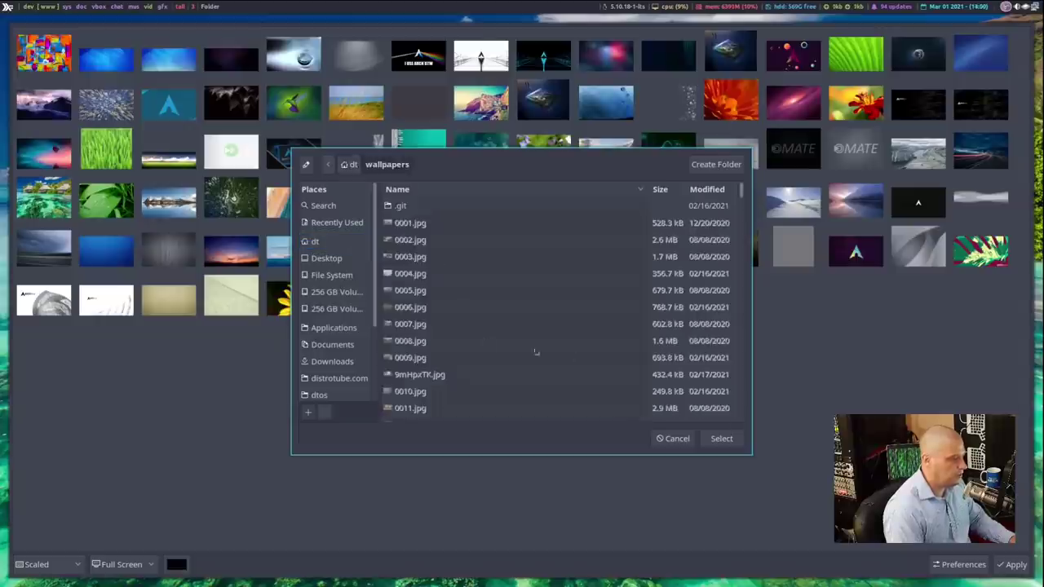
pyautogui.click(719, 438)
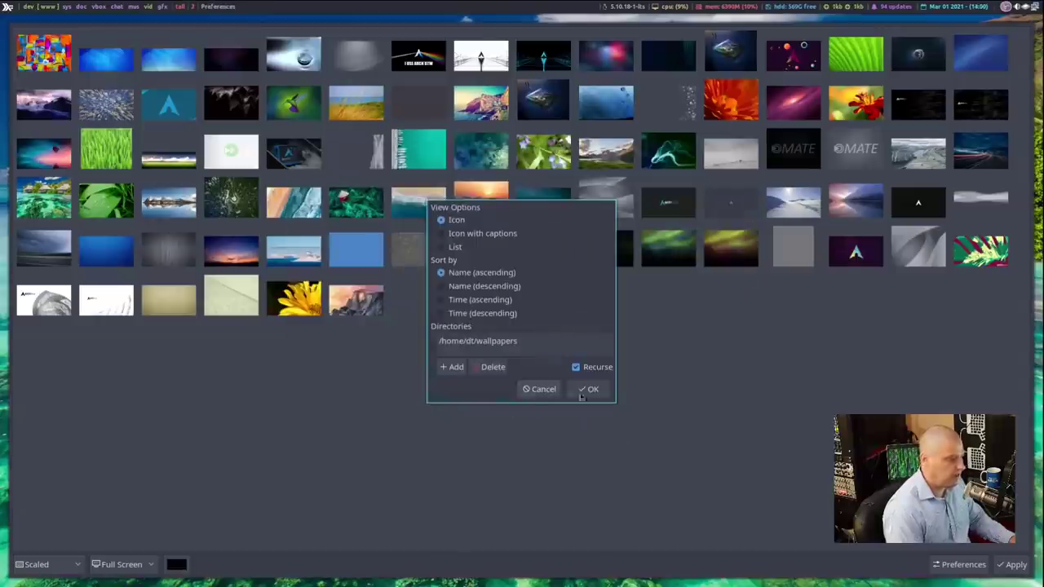
pyautogui.click(589, 388)
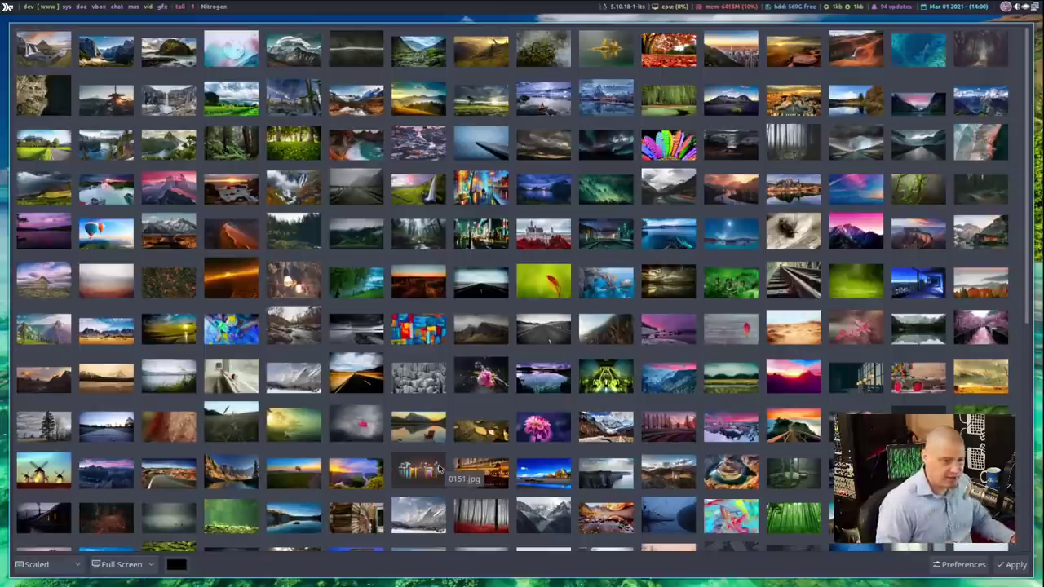
pyautogui.press('super+1')
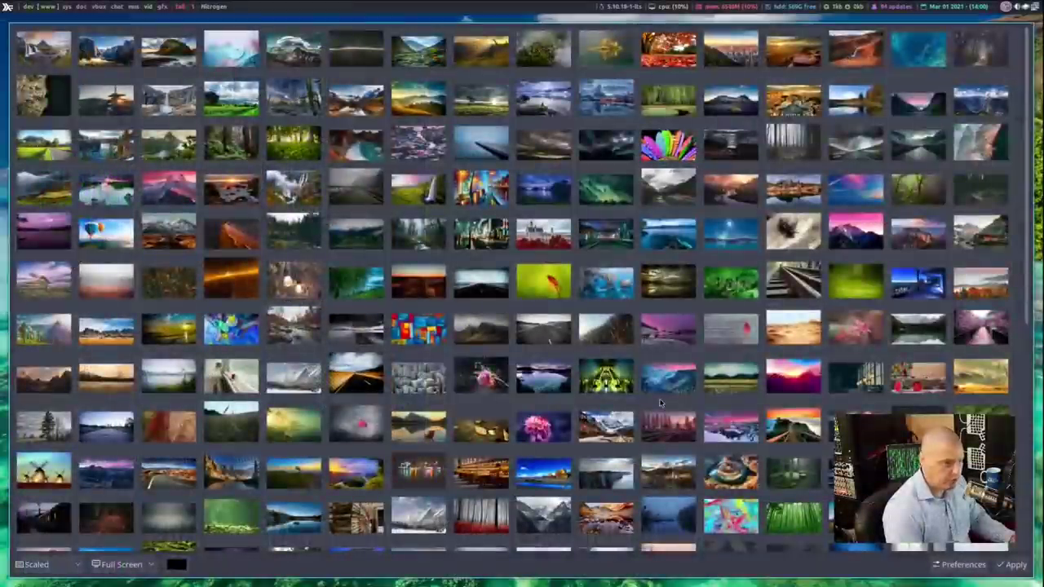
pyautogui.press('q')
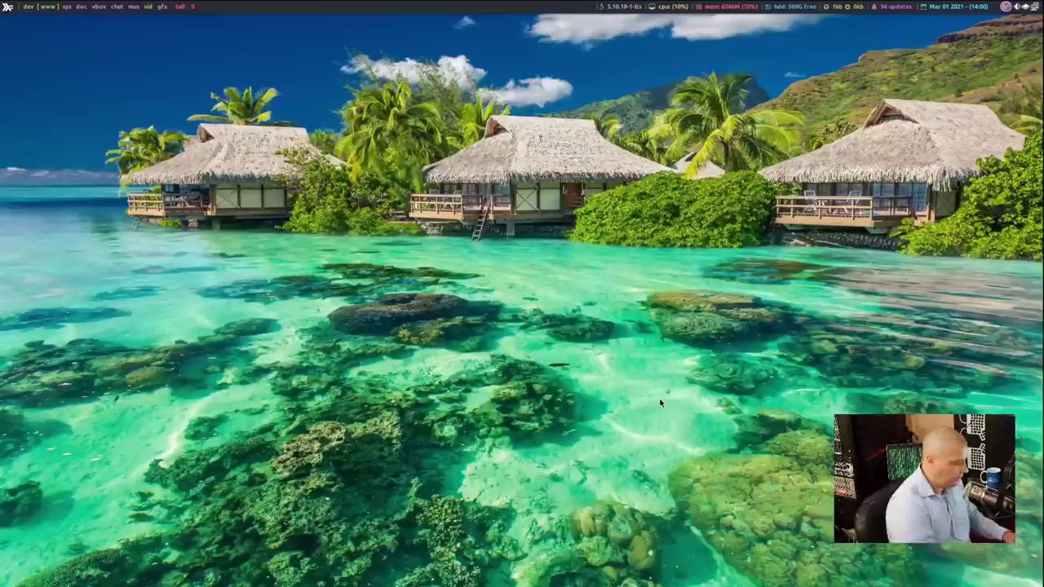
# Open a terminal and enlarge its text by five increments
pyautogui.press('super+Return')
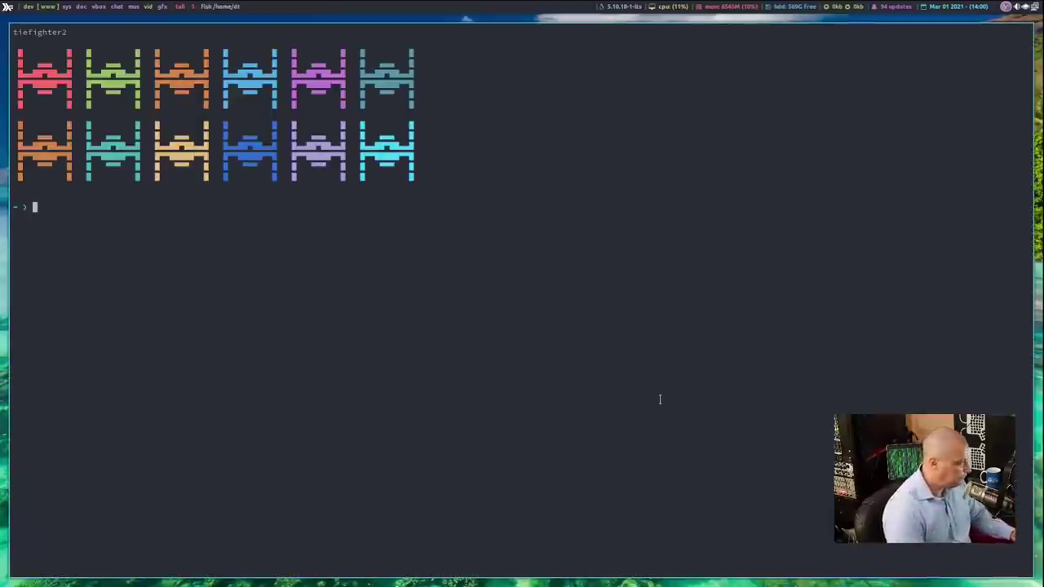
pyautogui.hotkey('ctrl', '=')
pyautogui.hotkey('ctrl', '=')
pyautogui.hotkey('ctrl', '=')
pyautogui.hotkey('ctrl', '=')
pyautogui.hotkey('ctrl', '=')
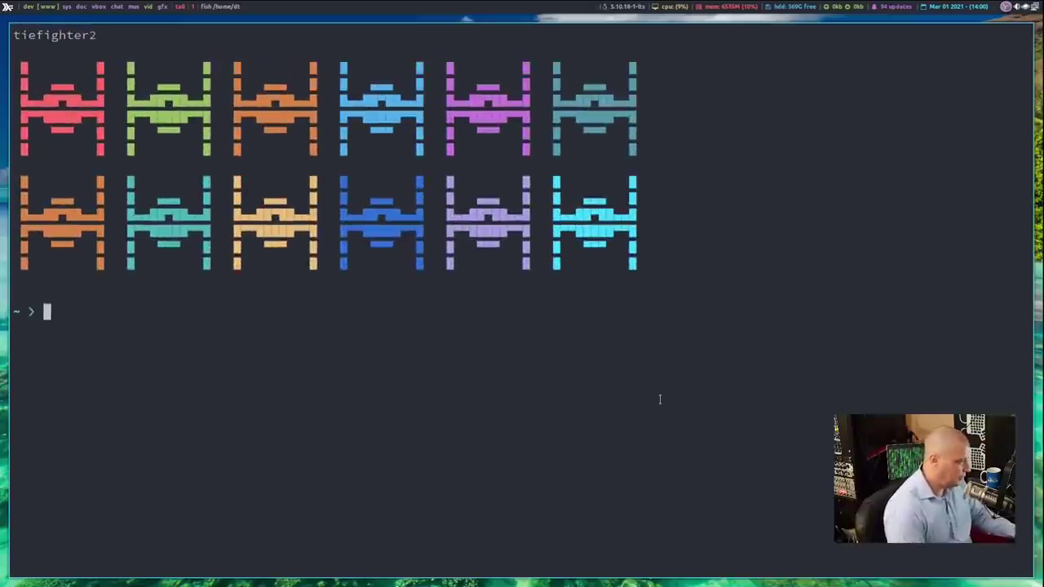
pyautogui.write('git clone')
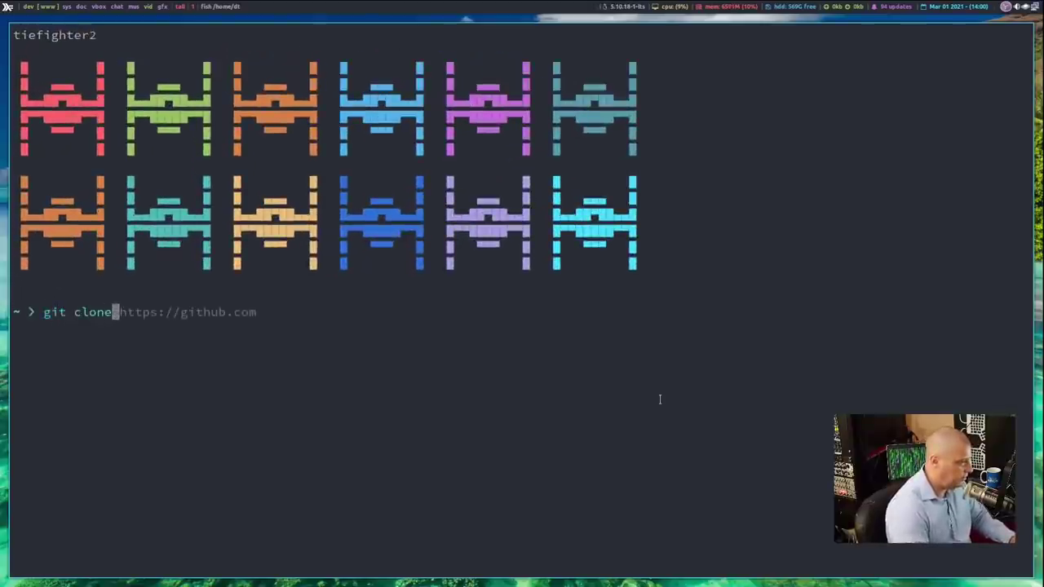
pyautogui.write(' htt')
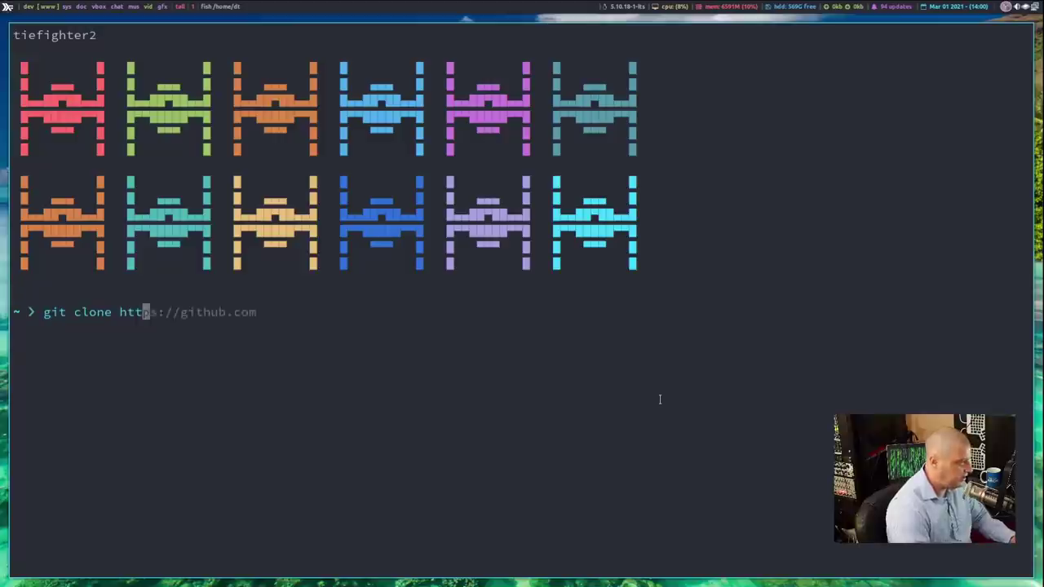
pyautogui.write('ps://')
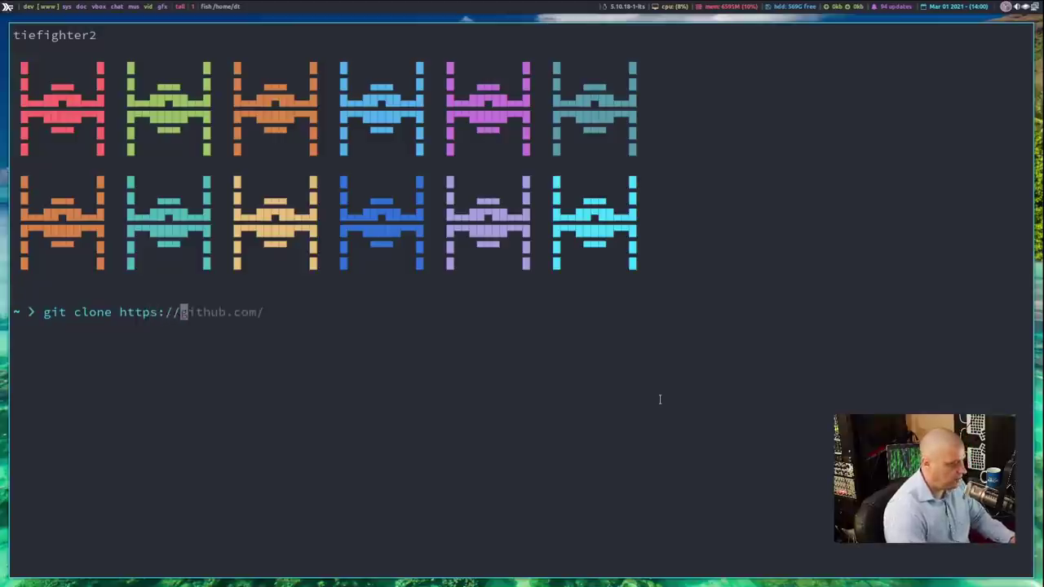
pyautogui.write('gitlab.com')
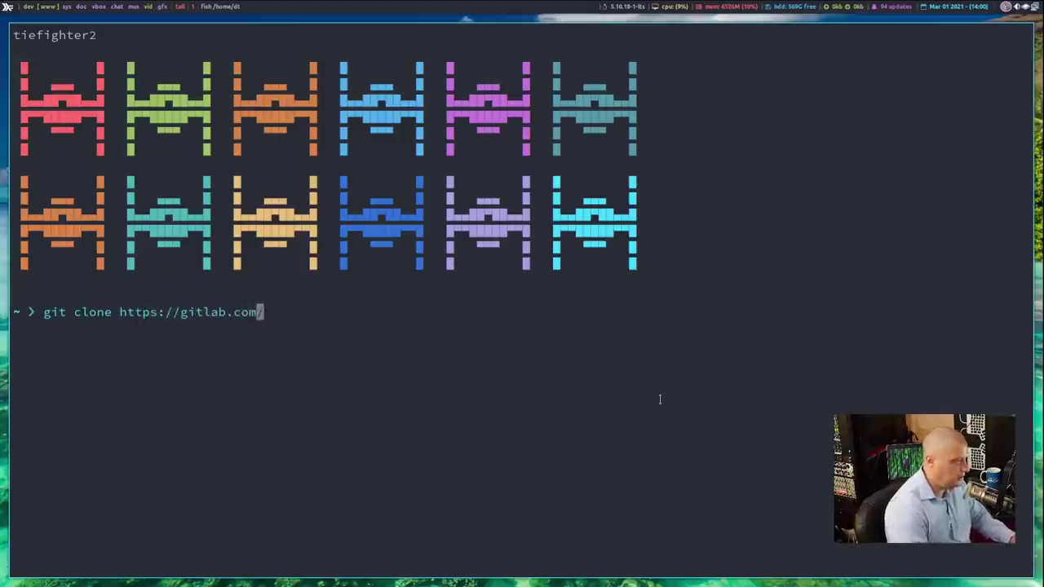
pyautogui.write('/dwt1/')
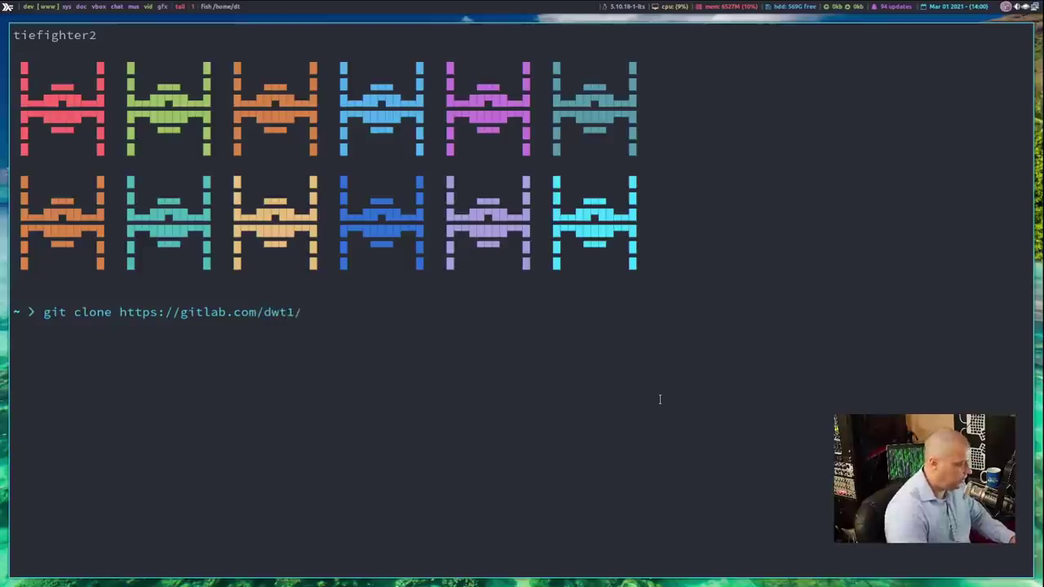
pyautogui.write('wallpapw')
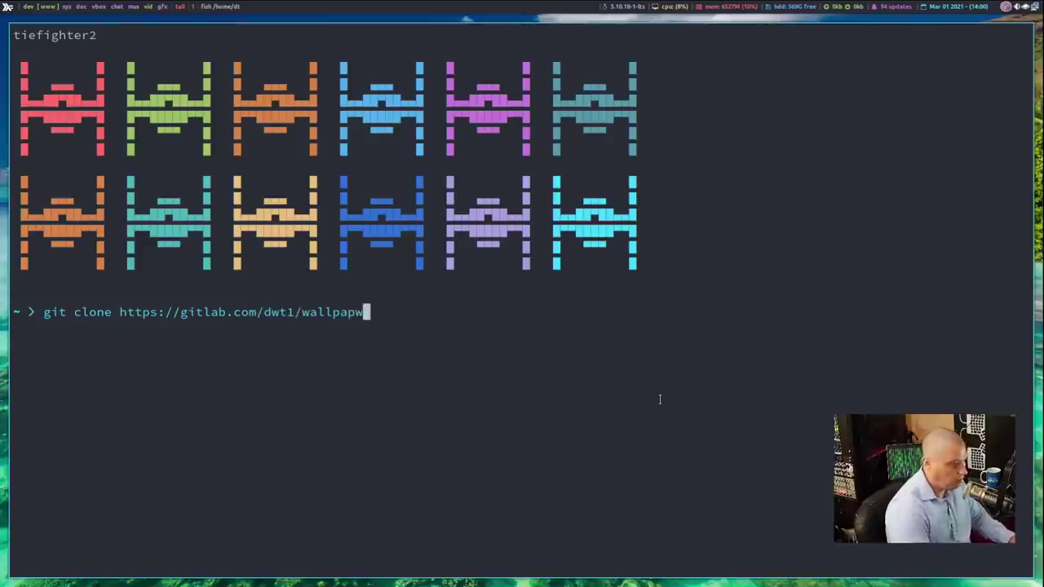
pyautogui.press('BackSpace')
pyautogui.write('ers.git')
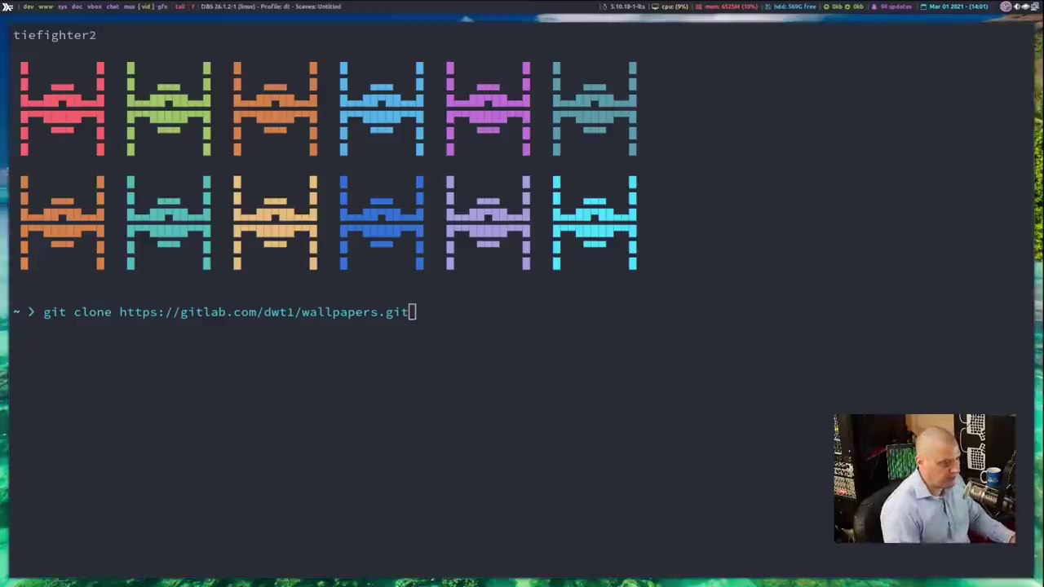
# Erase the whole git clone command from the prompt
pyautogui.press('BackSpace')
pyautogui.press('BackSpace')
pyautogui.press('BackSpace')
pyautogui.press('BackSpace')
pyautogui.press('BackSpace')
pyautogui.press('BackSpace')
pyautogui.press('BackSpace')
pyautogui.press('BackSpace')
pyautogui.press('BackSpace')
pyautogui.press('BackSpace')
pyautogui.press('BackSpace')
pyautogui.press('BackSpace')
pyautogui.press('BackSpace')
pyautogui.press('BackSpace')
pyautogui.press('BackSpace')
pyautogui.press('BackSpace')
pyautogui.press('BackSpace')
pyautogui.press('BackSpace')
pyautogui.press('BackSpace')
pyautogui.press('BackSpace')
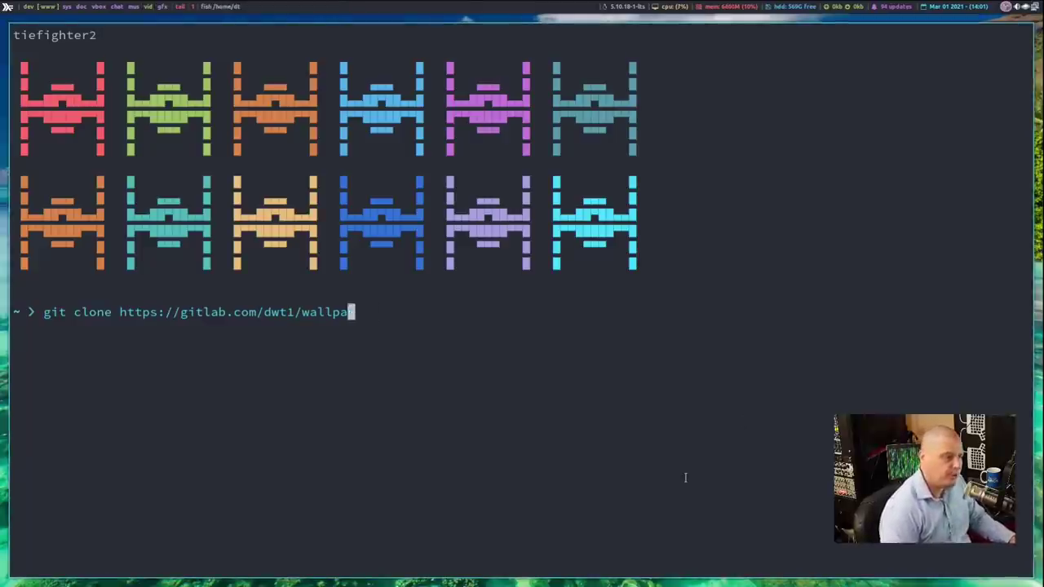
pyautogui.press('BackSpace')
pyautogui.press('BackSpace')
pyautogui.press('BackSpace')
pyautogui.press('BackSpace')
pyautogui.press('BackSpace')
pyautogui.press('BackSpace')
pyautogui.press('BackSpace')
pyautogui.press('BackSpace')
pyautogui.press('BackSpace')
pyautogui.press('BackSpace')
pyautogui.press('BackSpace')
pyautogui.press('BackSpace')
pyautogui.press('BackSpace')
pyautogui.press('BackSpace')
pyautogui.press('BackSpace')
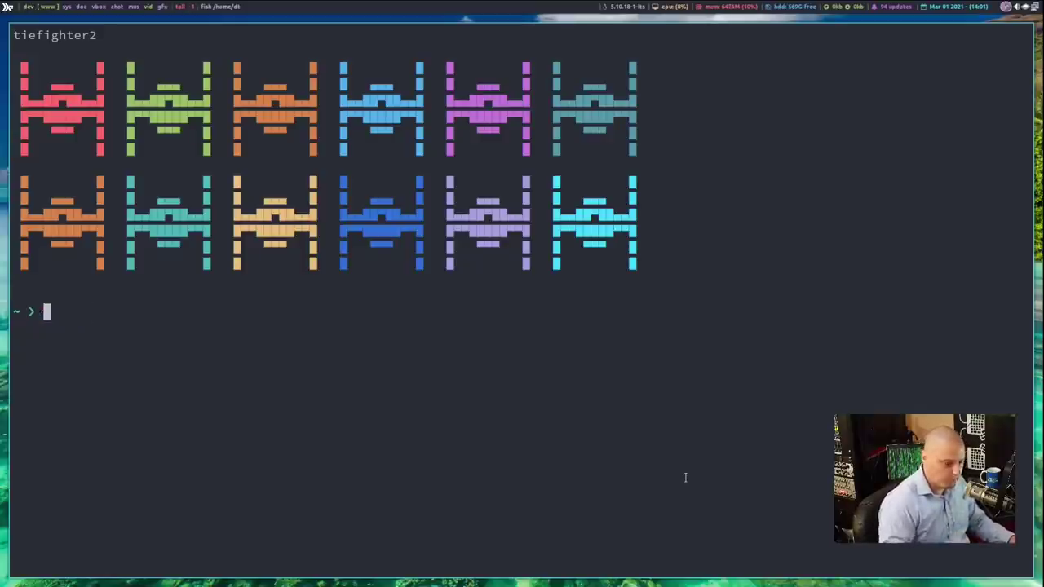
# Write the command sudo pacman -S variety without running it, and close the terminal
pyautogui.write('sudo pacman ')
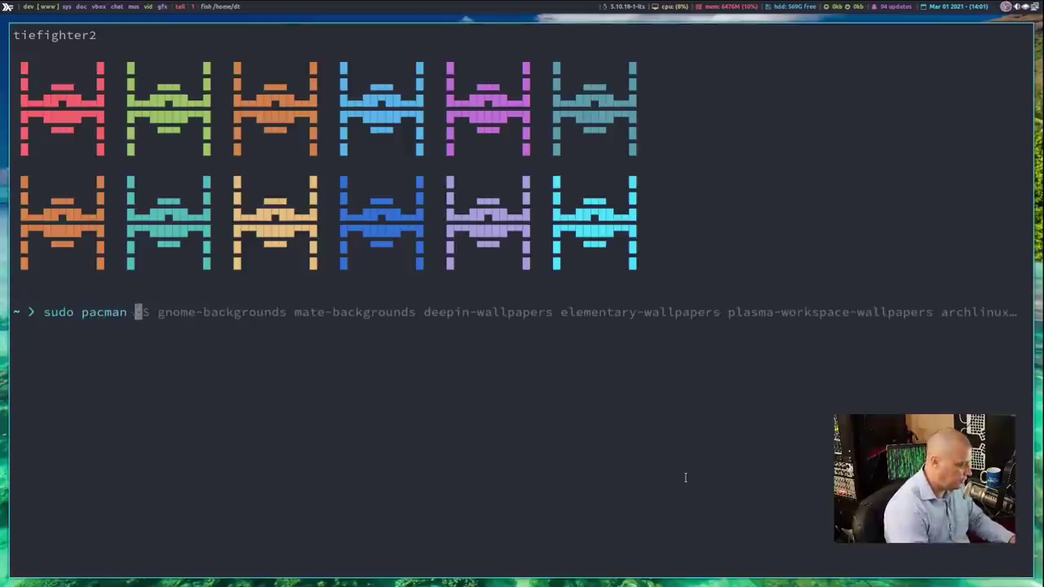
pyautogui.write('-S varie')
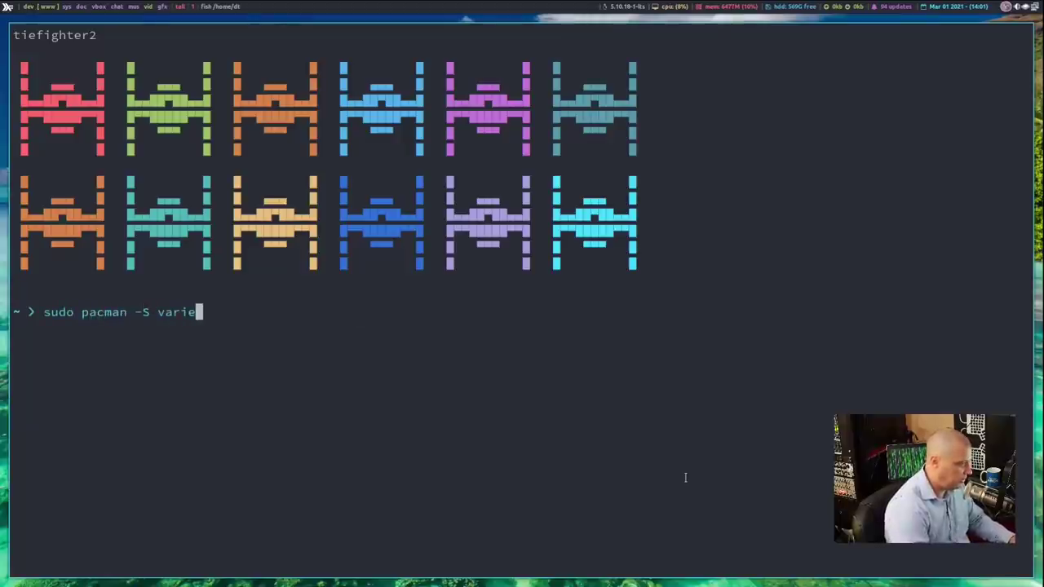
pyautogui.write('ty')
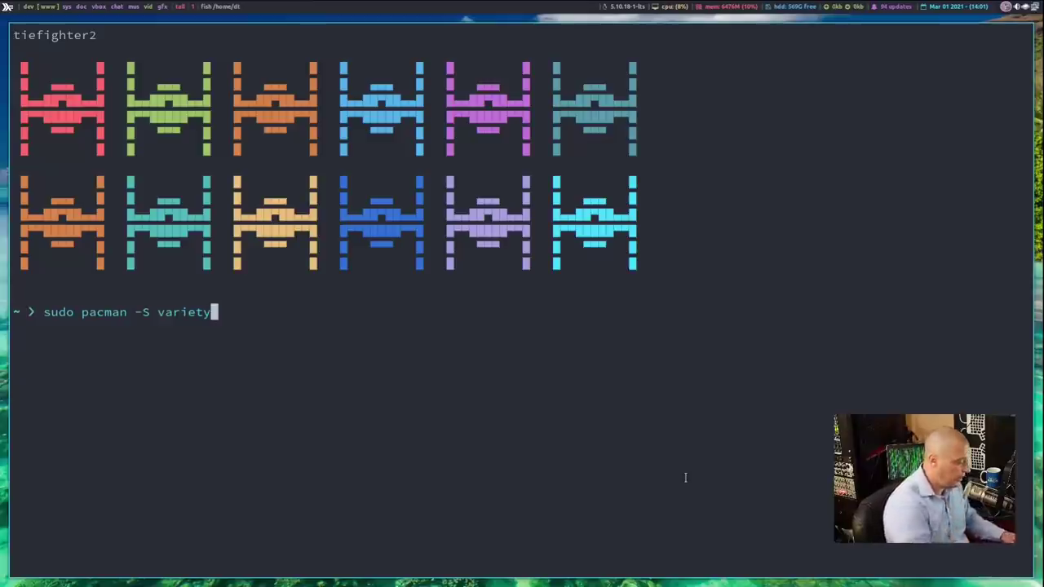
pyautogui.press('super+shift+c')
# Launch the Variety wallpaper changer and switch the desktop to its next wallpaper
pyautogui.press('super+shift+Return')
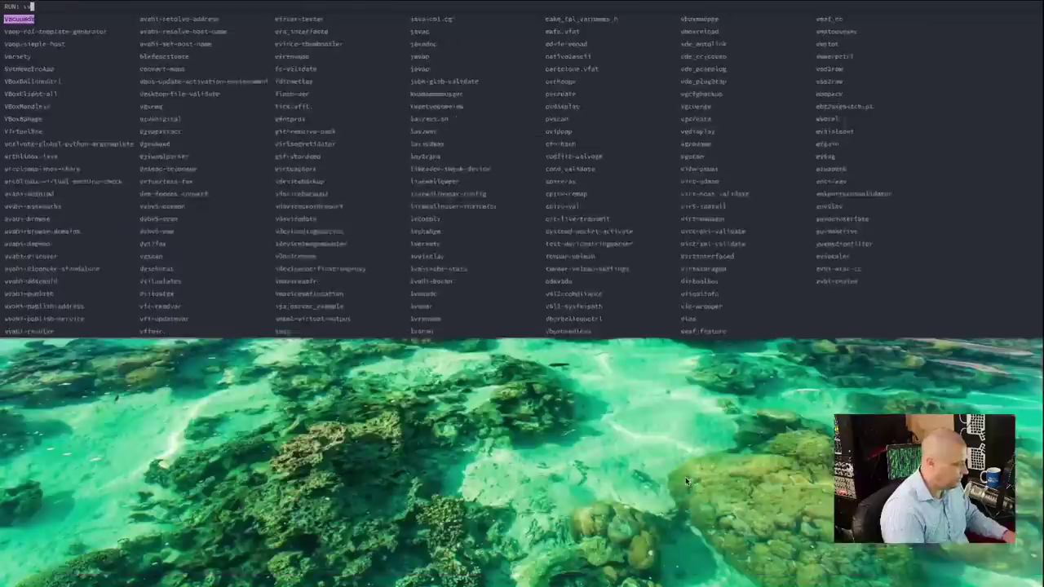
pyautogui.write('varie')
pyautogui.press('Return')
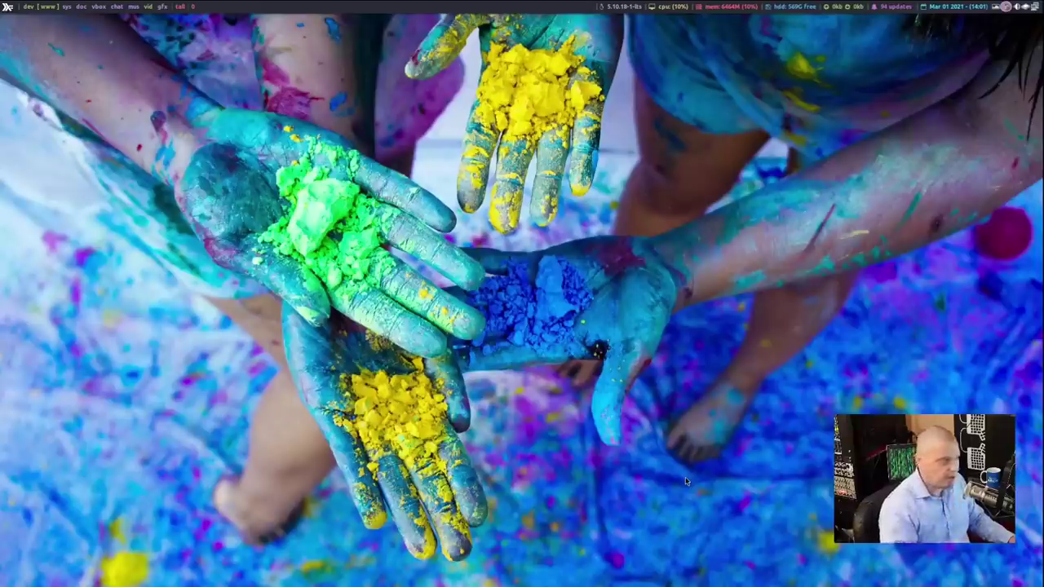
pyautogui.click(995, 8)
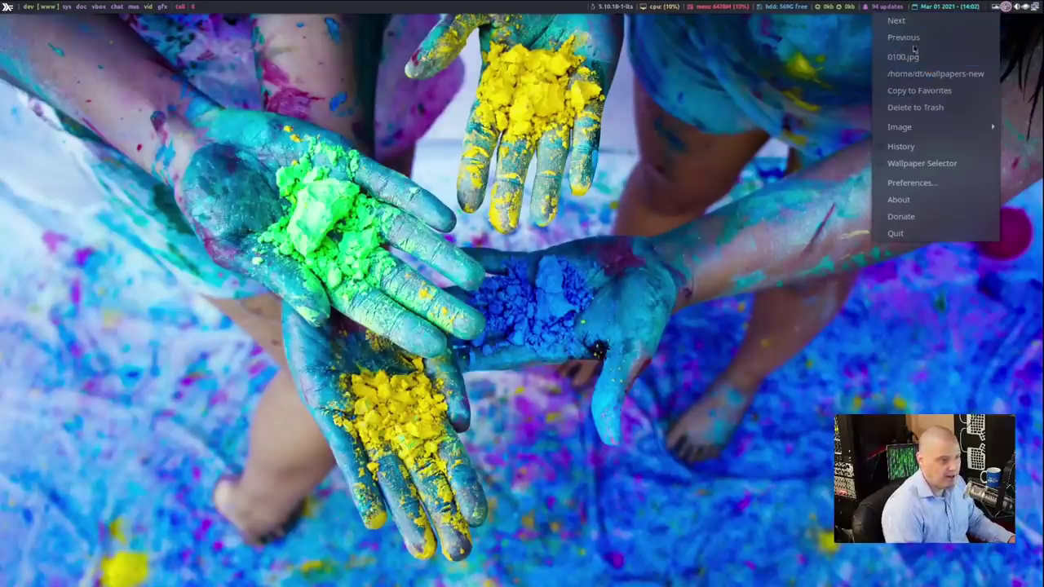
pyautogui.click(909, 21)
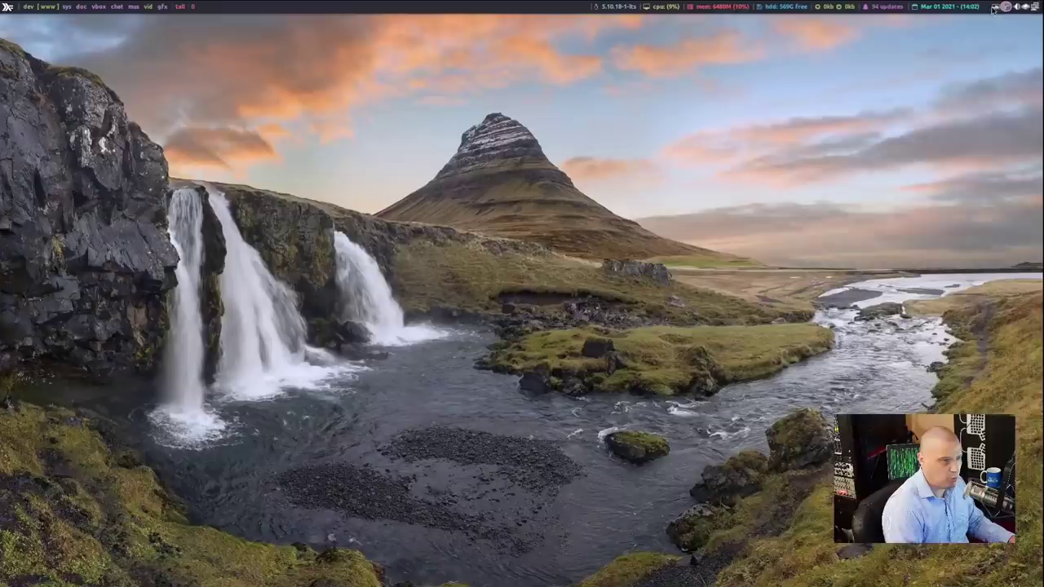
# Advance the desktop background twice to Variety's next wallpaper from the wallpapers-new folder
pyautogui.click(996, 5)
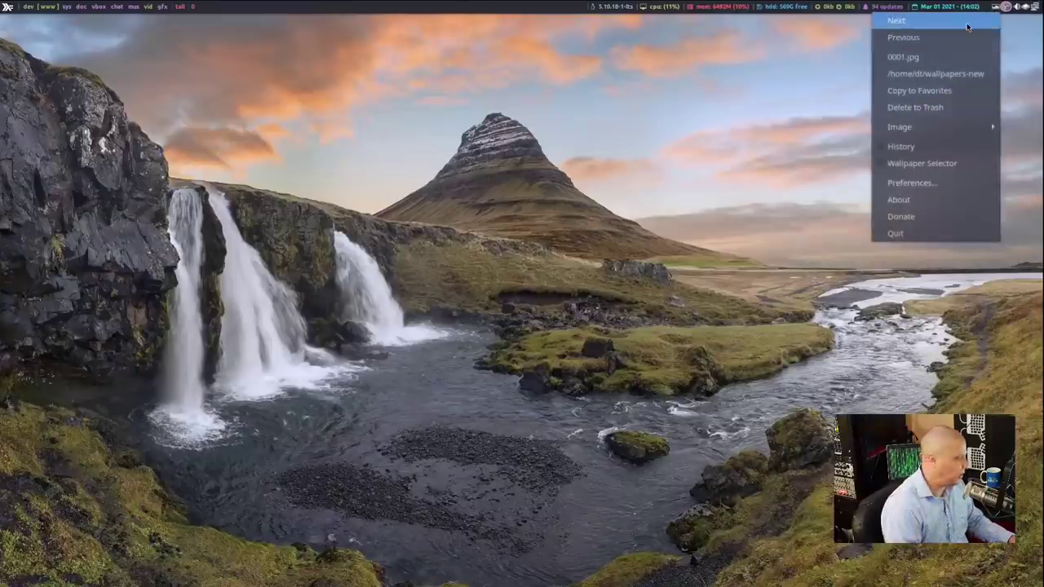
pyautogui.click(995, 8)
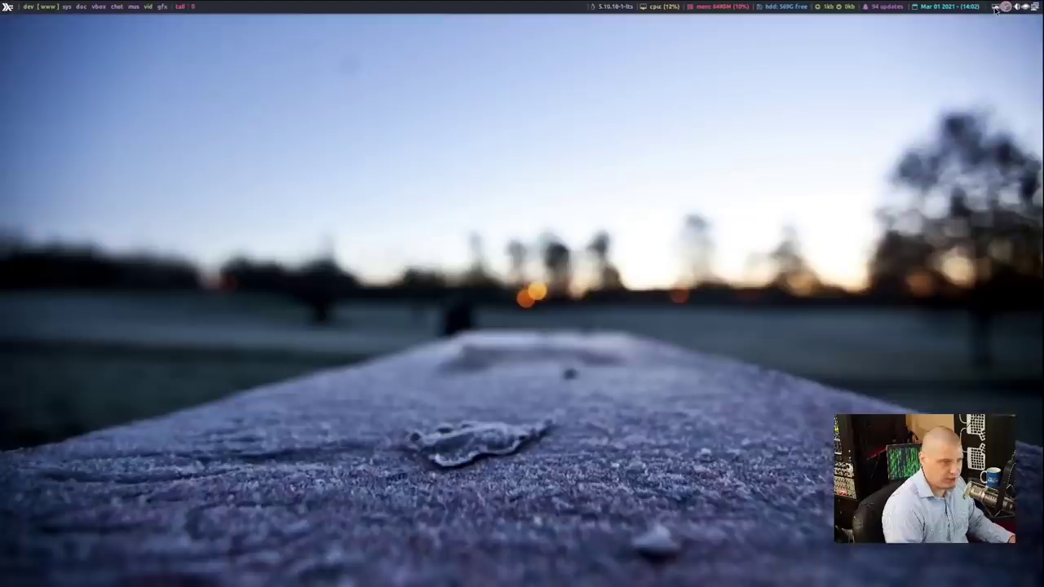
pyautogui.click(996, 7)
pyautogui.click(971, 24)
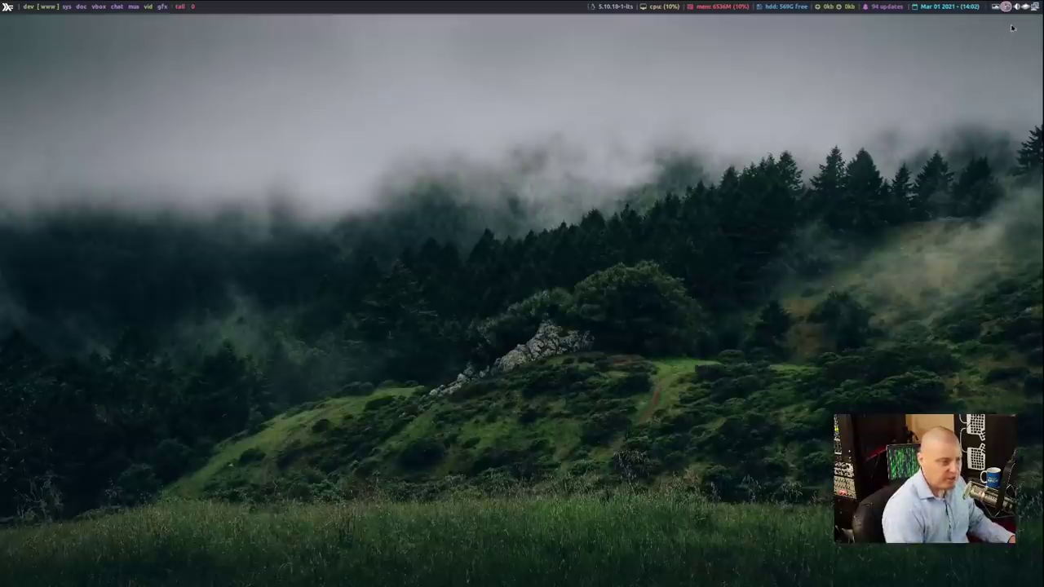
# Review Variety's general and manual downloading preferences, close them, and switch to the vid workspace
pyautogui.click(994, 7)
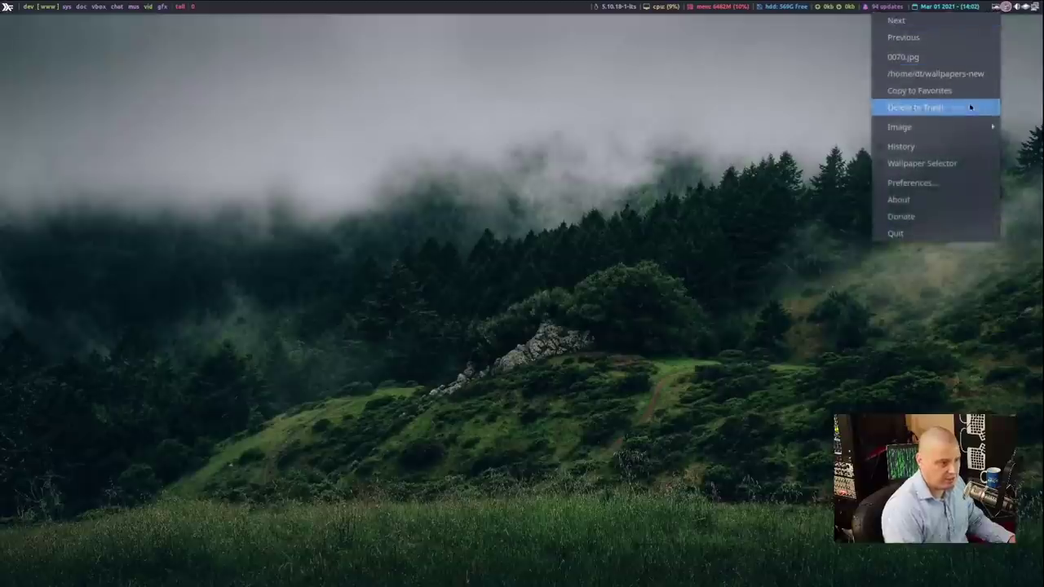
pyautogui.moveTo(958, 135)
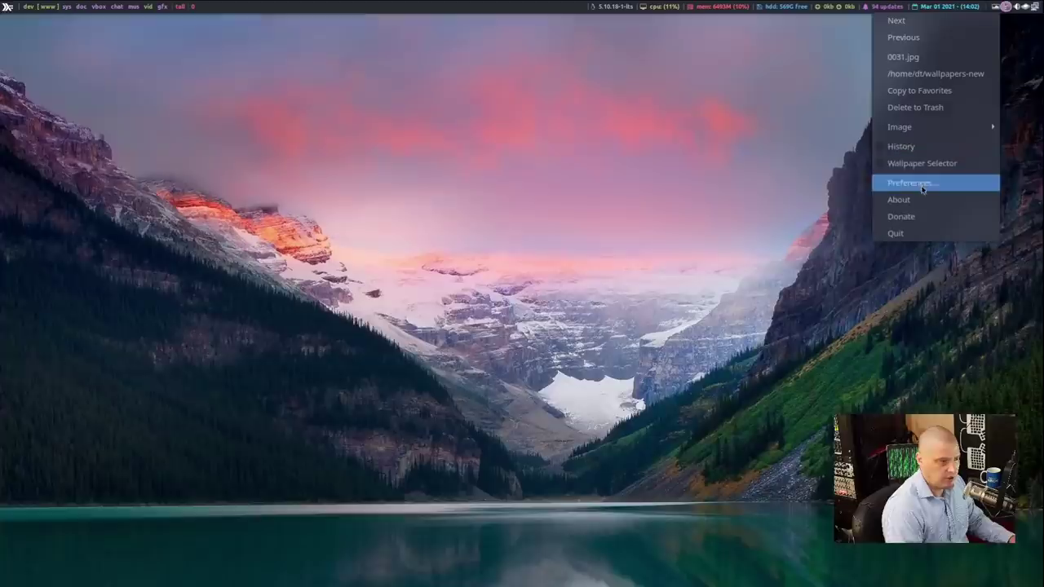
pyautogui.click(921, 184)
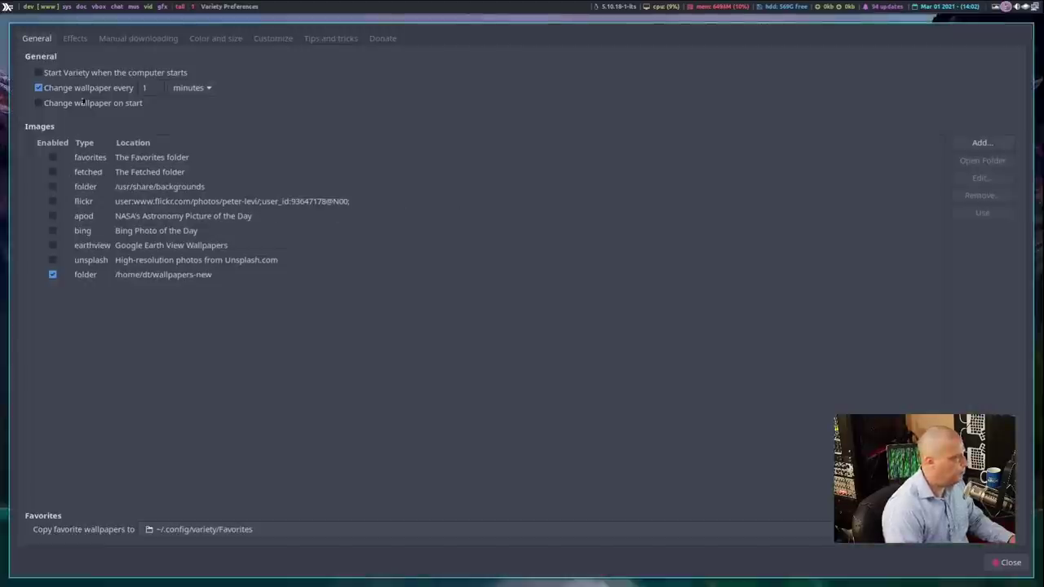
pyautogui.click(137, 38)
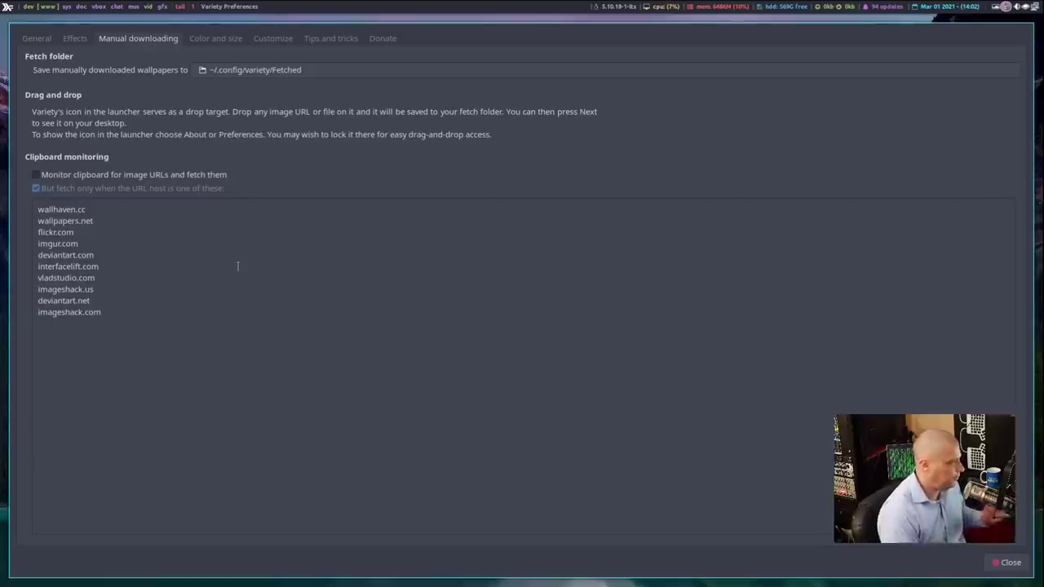
pyautogui.click(1009, 564)
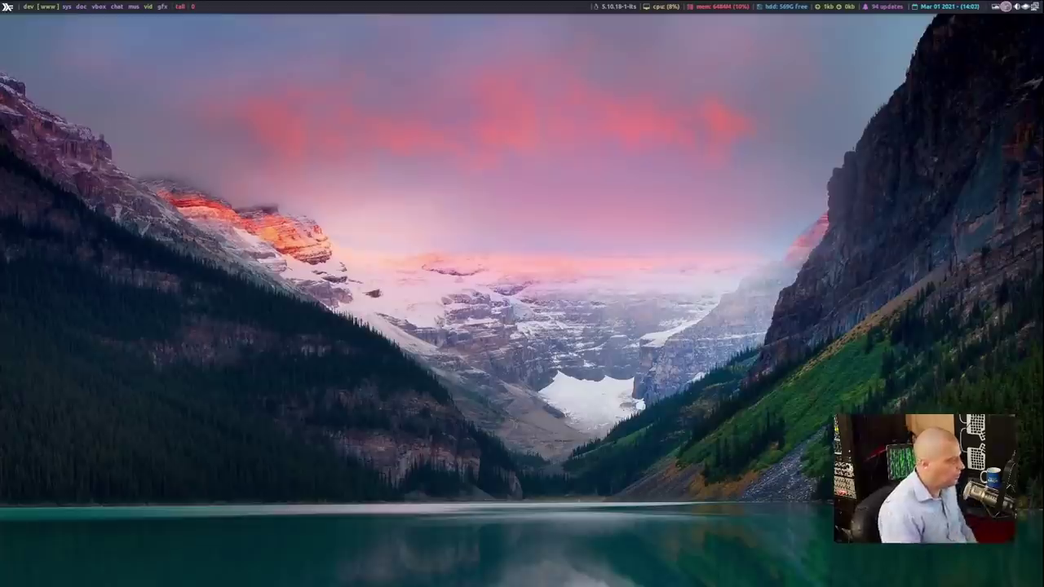
pyautogui.press('super+8')
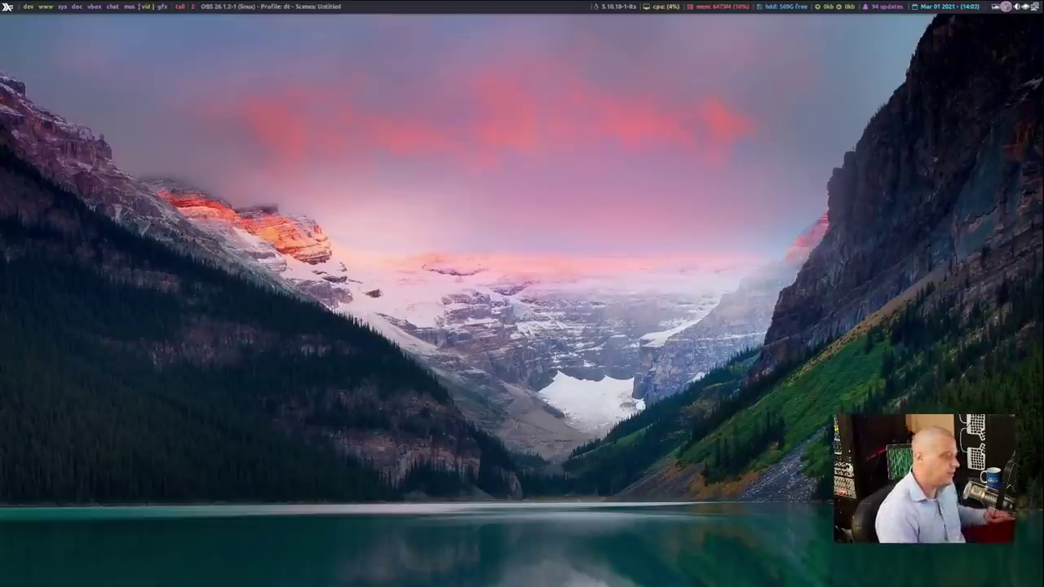